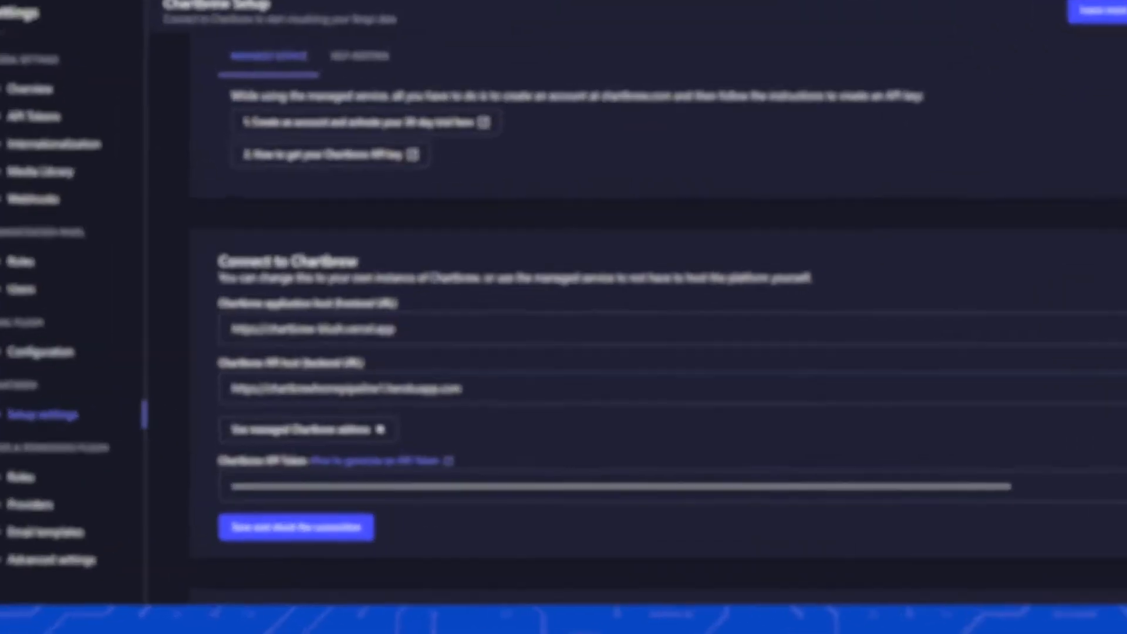
Step: Examine the frontend and backend host URLs in the Connect to Chartbrew section of the Strapi settings
{"action": "triple_click", "coordinate": [502, 373]}
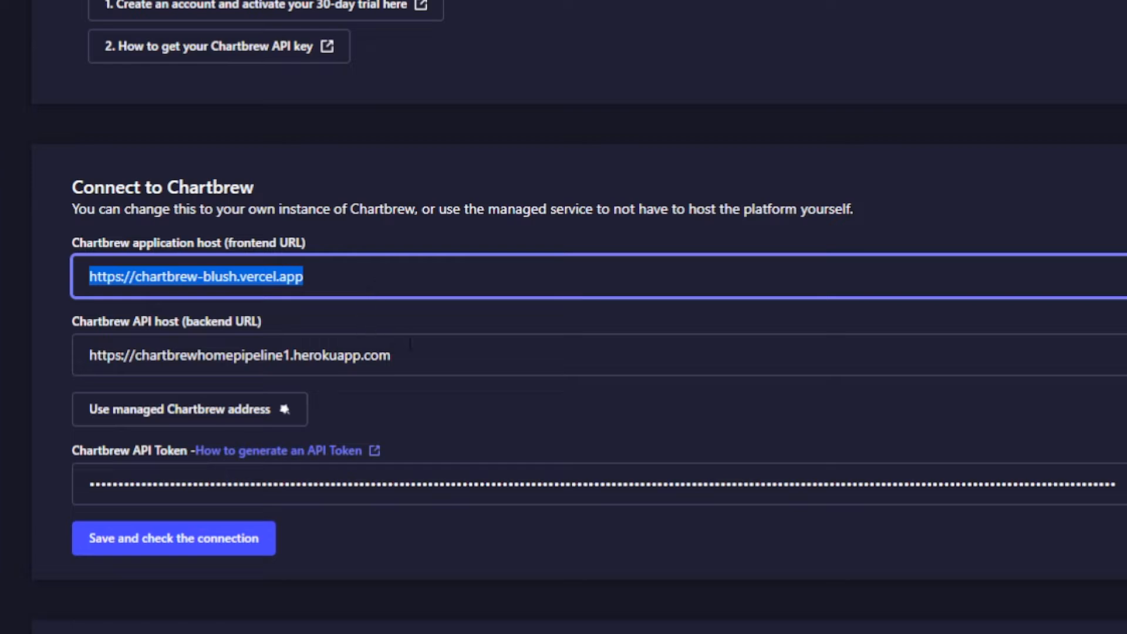
{"action": "left_click_drag", "start_coordinate": [404, 355], "coordinate": [42, 384]}
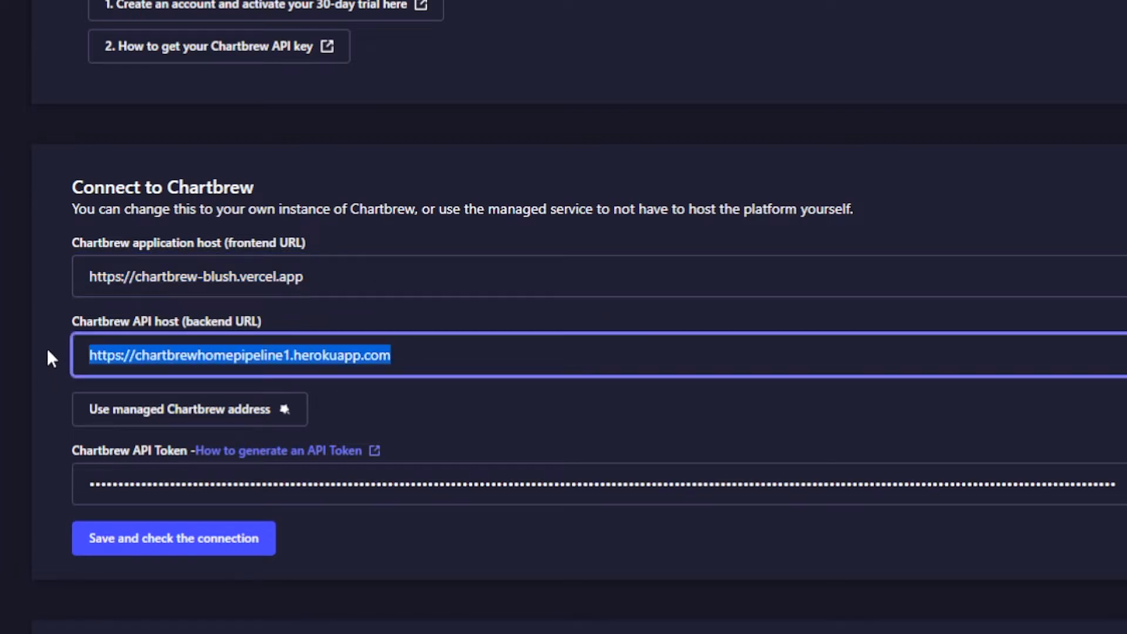
{"action": "left_click", "coordinate": [179, 356]}
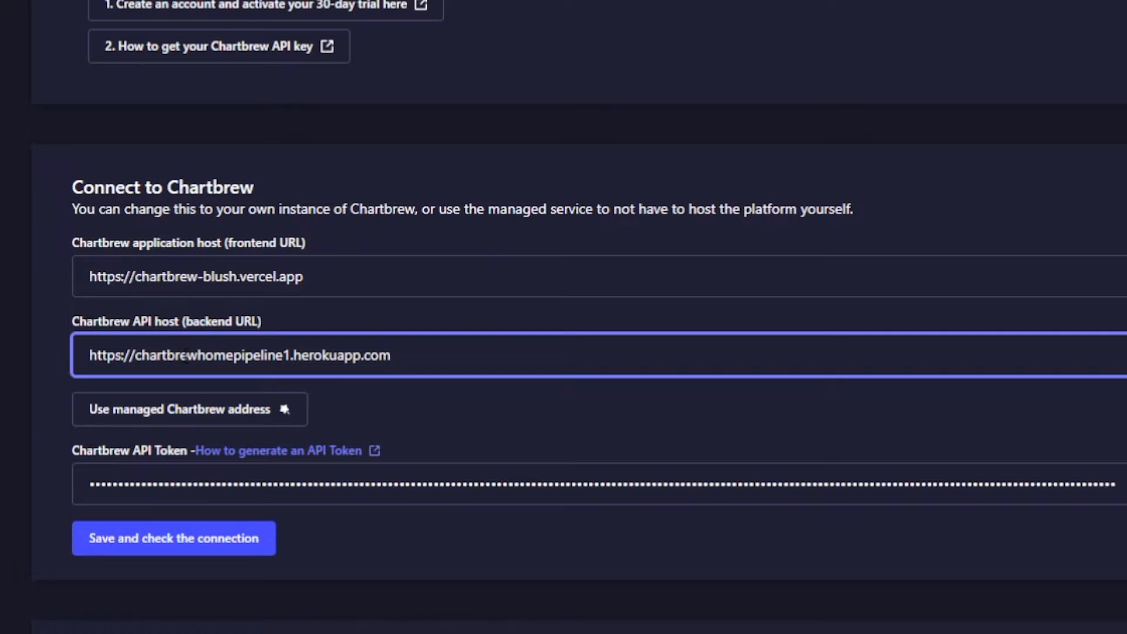
{"action": "left_click_drag", "start_coordinate": [397, 354], "coordinate": [115, 355]}
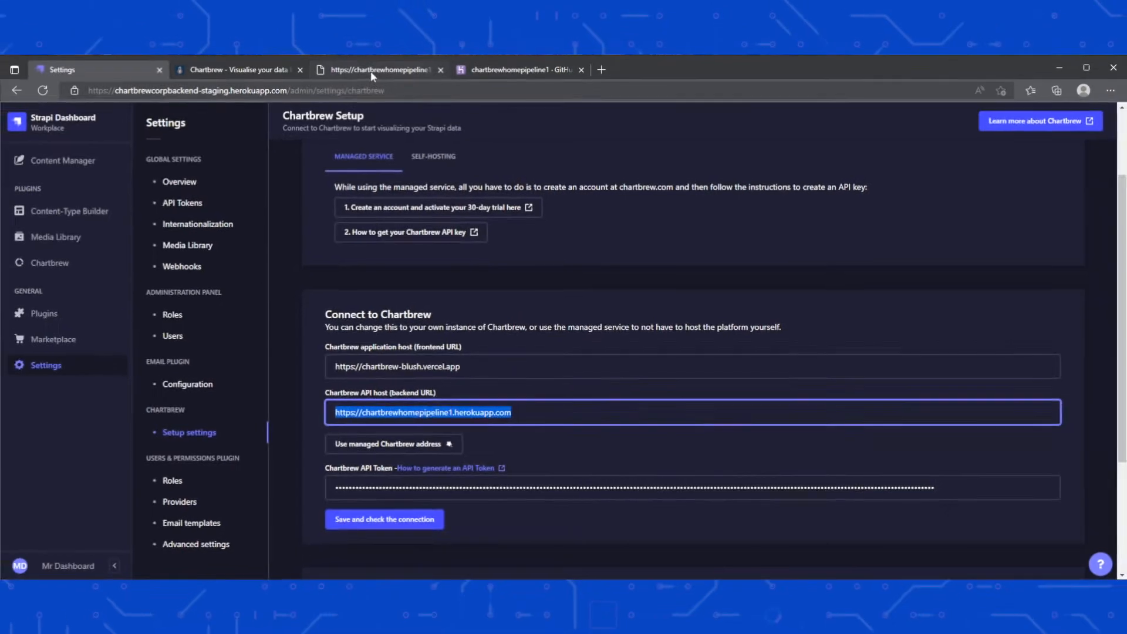
Step: Switch to the Chartbrew backend page at chartbrewhomepipeline1.herokuapp.com, reload it and check its address
{"action": "left_click", "coordinate": [371, 71]}
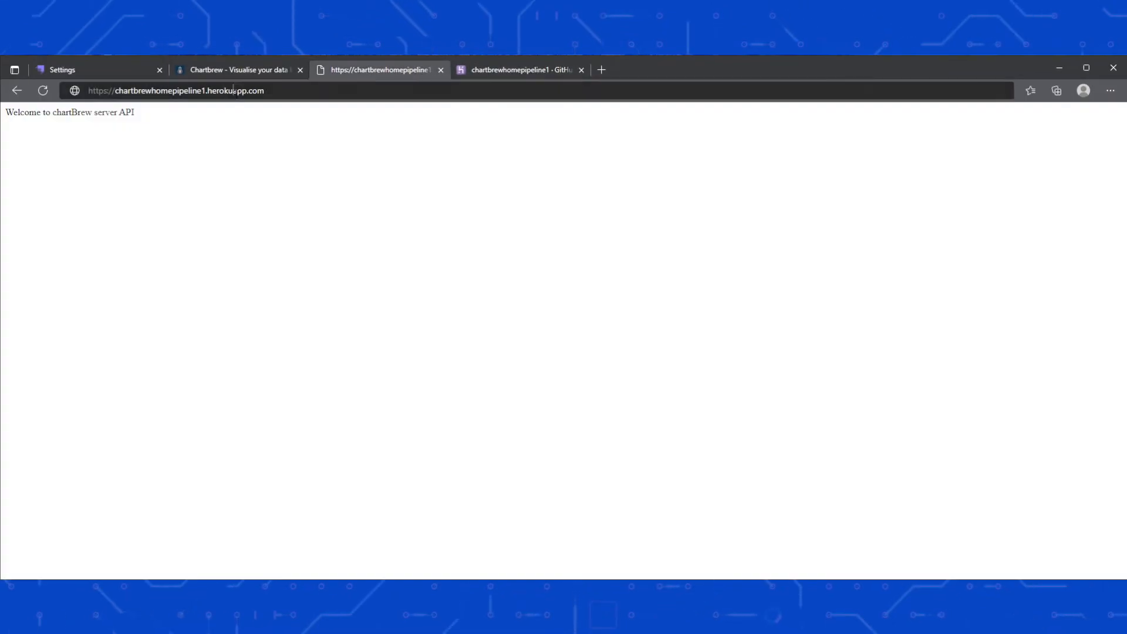
{"action": "left_click", "coordinate": [235, 91]}
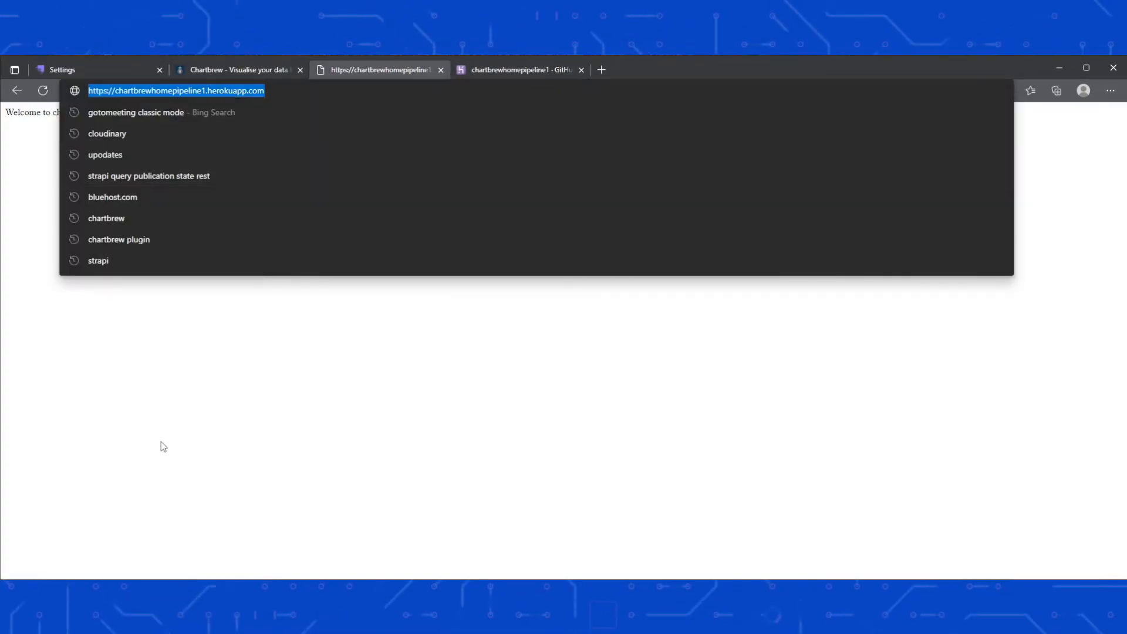
{"action": "left_click", "coordinate": [161, 446]}
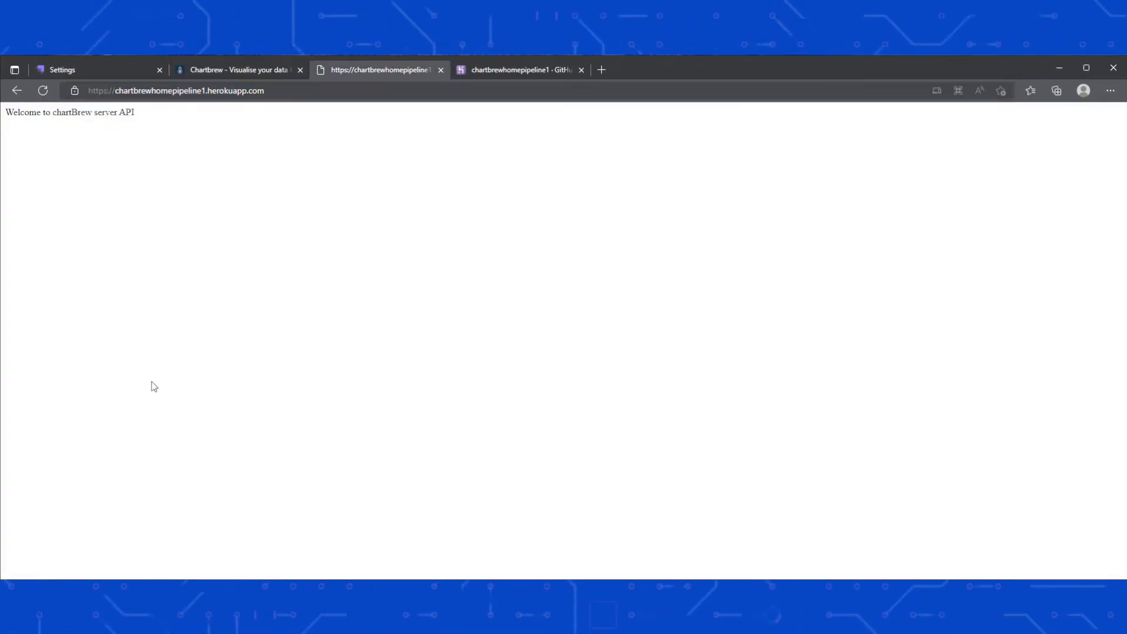
{"action": "left_click", "coordinate": [42, 90]}
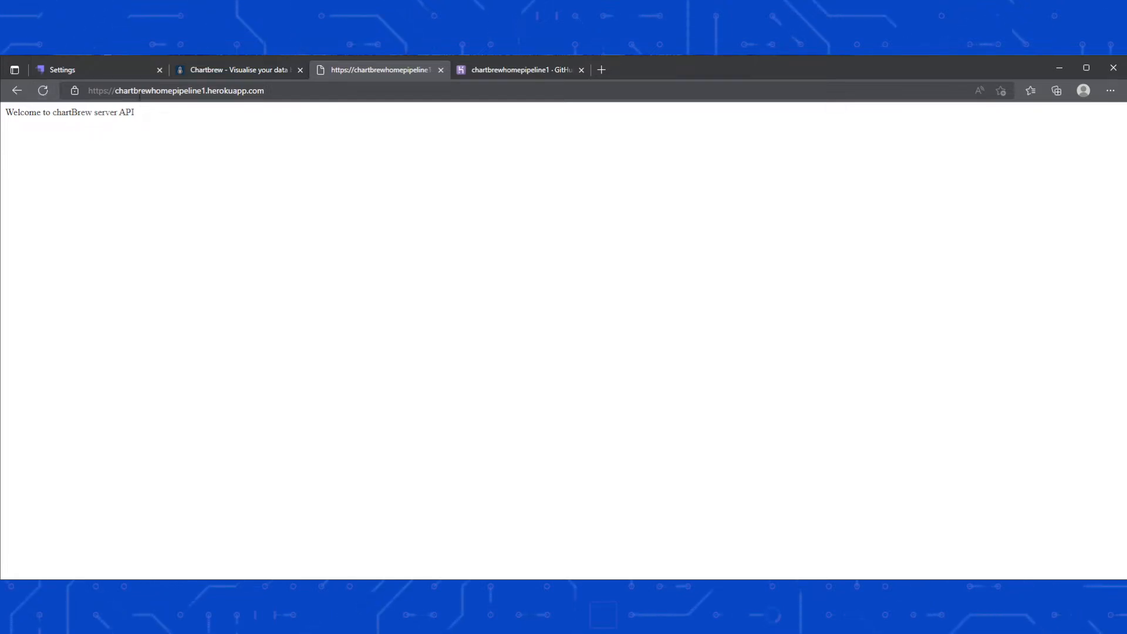
{"action": "left_click", "coordinate": [139, 91]}
{"action": "triple_click", "coordinate": [140, 92]}
{"action": "left_click", "coordinate": [260, 361]}
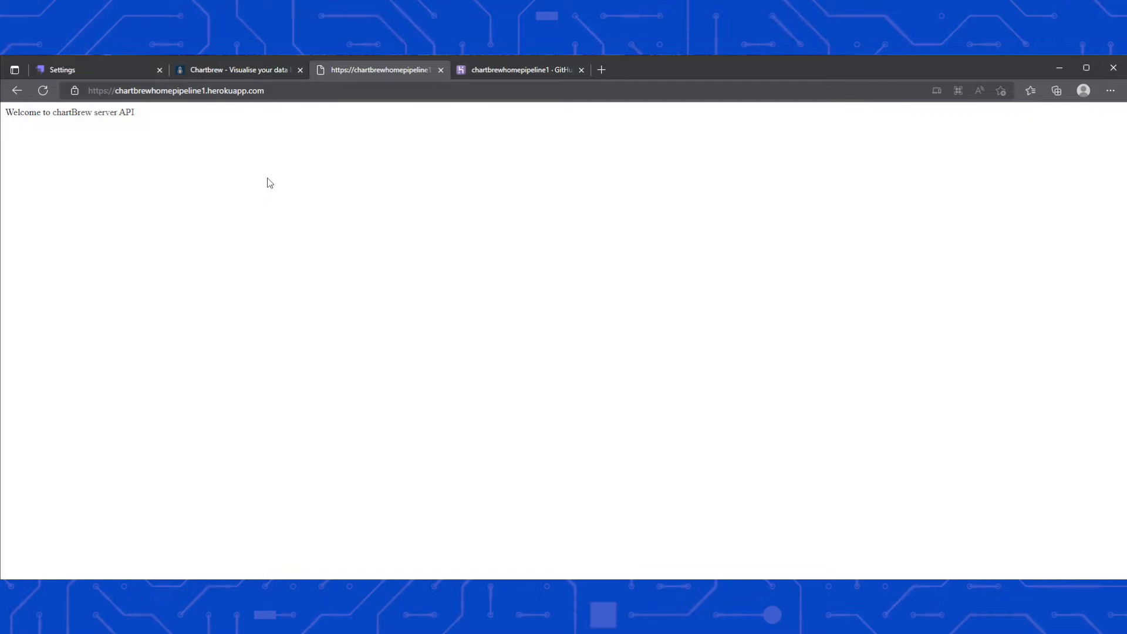
Step: View the Chartbrew frontend site and compare it with the application host URL in the Strapi settings
{"action": "left_click", "coordinate": [204, 71]}
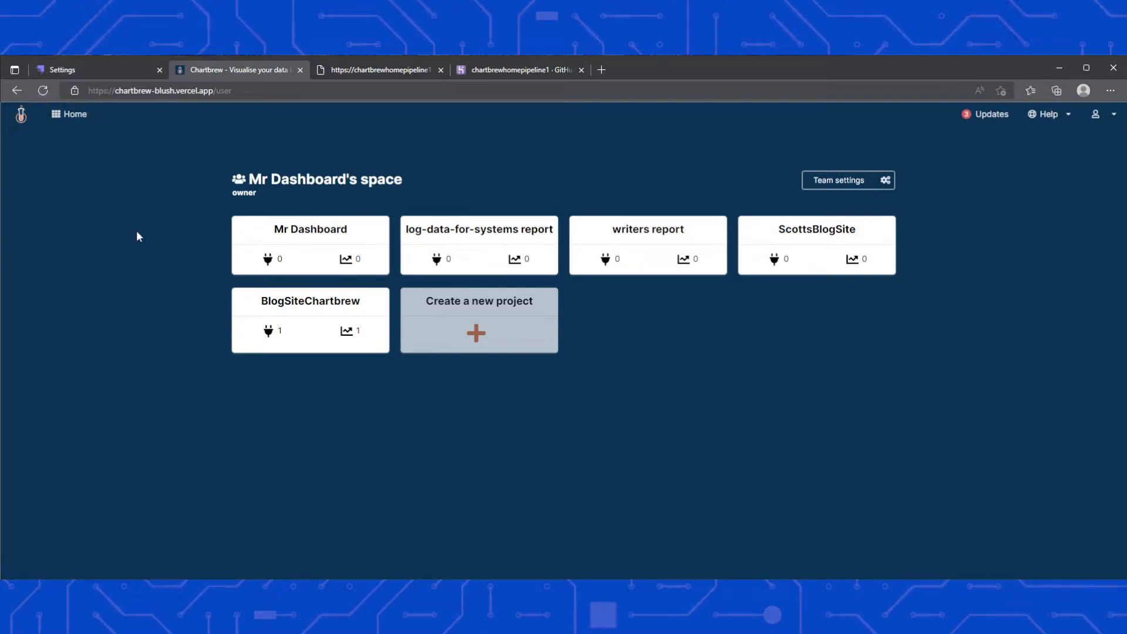
{"action": "left_click", "coordinate": [83, 72]}
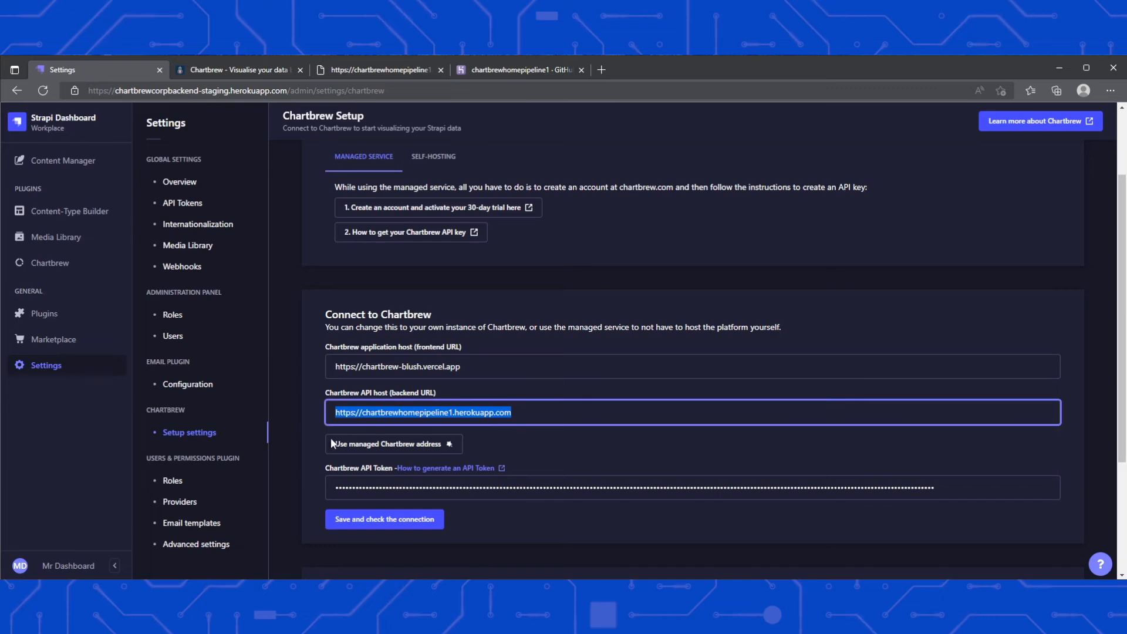
{"action": "left_click", "coordinate": [461, 366]}
{"action": "left_click_drag", "start_coordinate": [462, 366], "coordinate": [317, 361]}
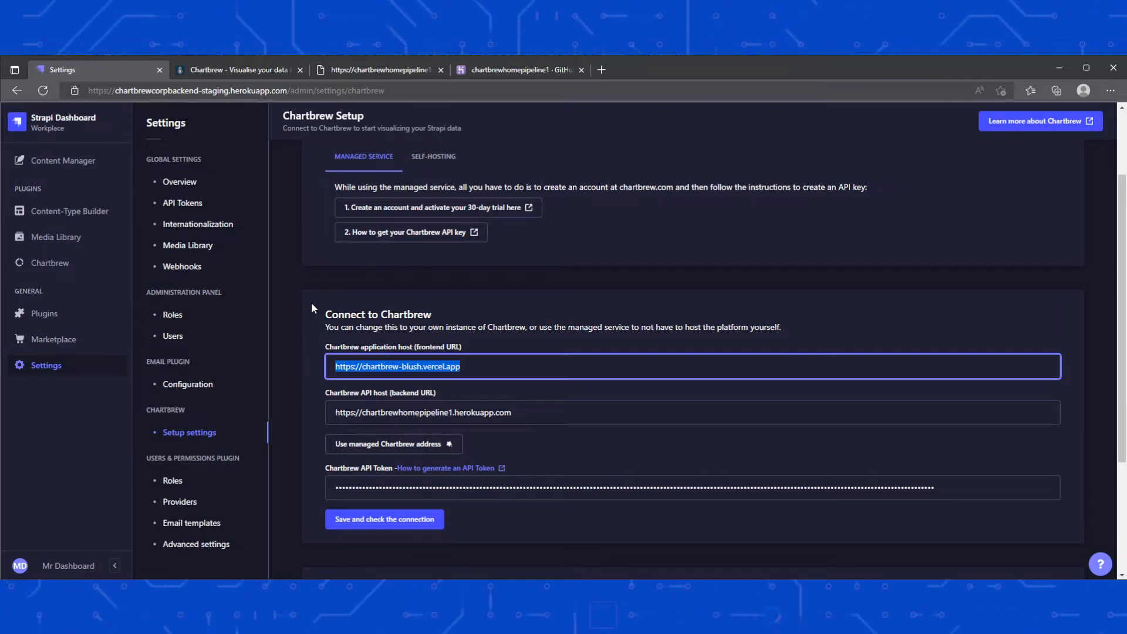
{"action": "left_click_drag", "start_coordinate": [463, 367], "coordinate": [306, 376]}
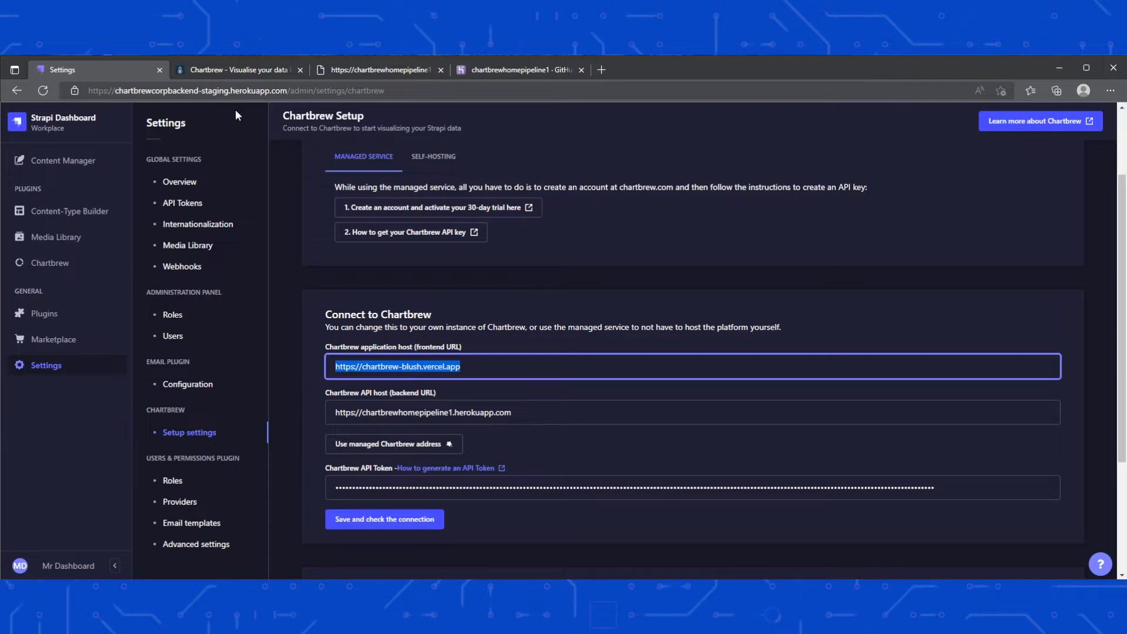
Step: Switch back to the Chartbrew frontend and inspect the options in its user account menu
{"action": "left_click", "coordinate": [225, 69]}
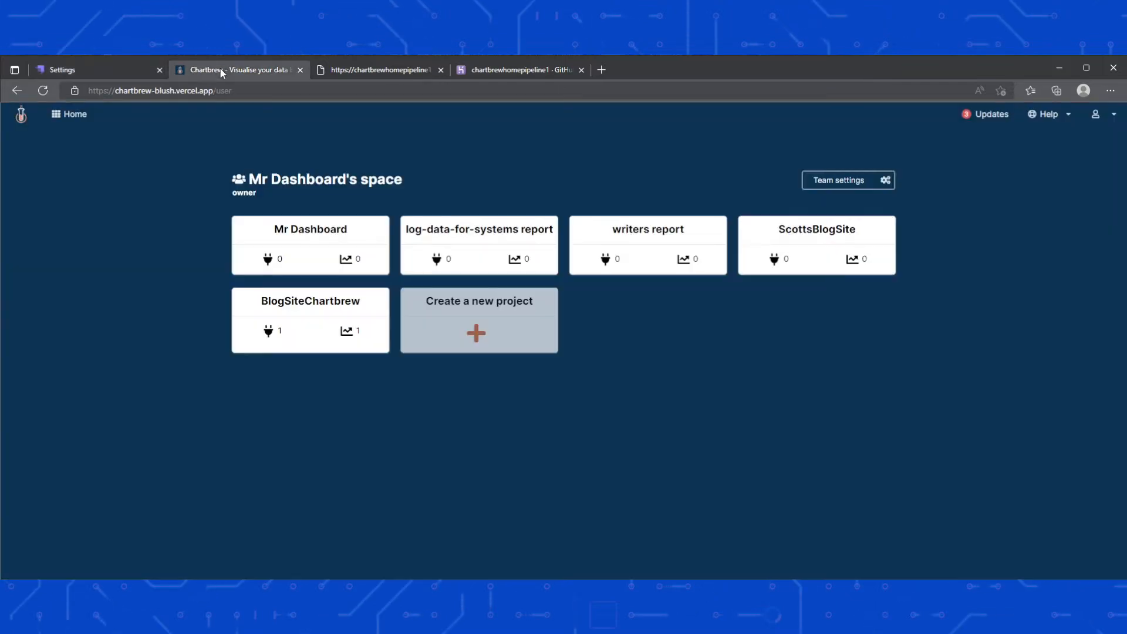
{"action": "left_click", "coordinate": [1095, 114]}
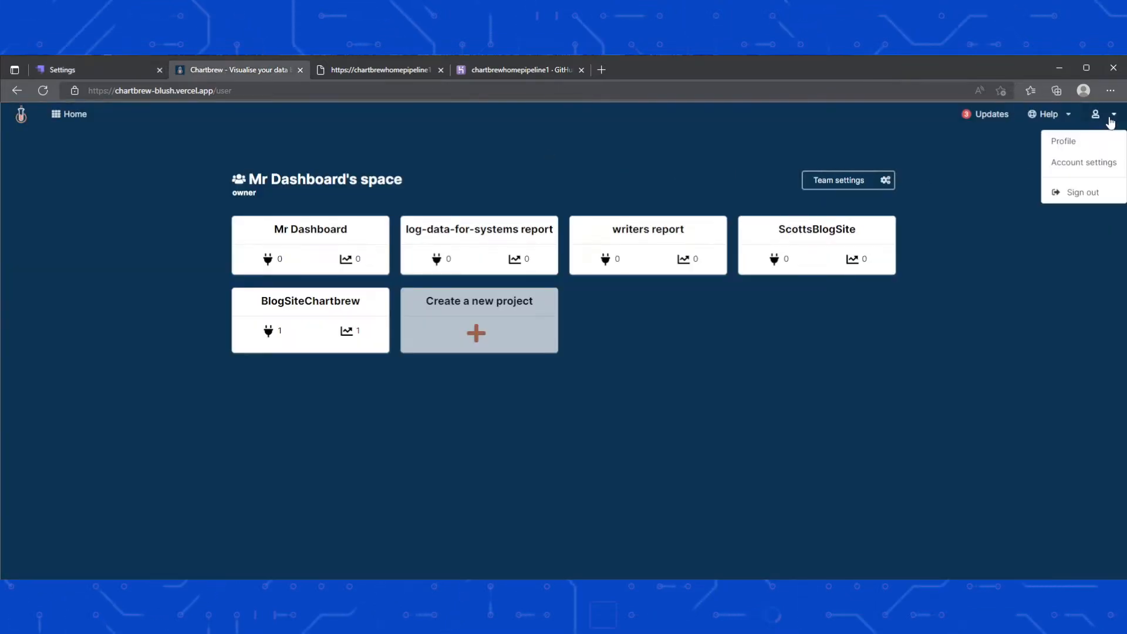
{"action": "left_click", "coordinate": [910, 146]}
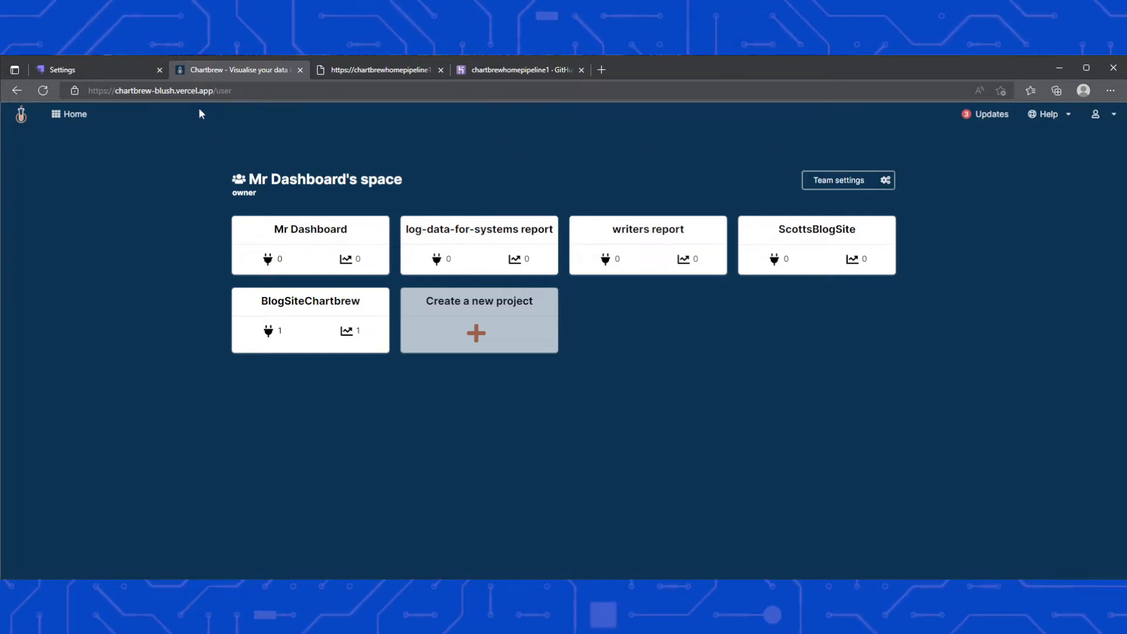
Step: Save and check the Chartbrew connection in the Strapi setup settings, and review the section on Chartbrew's access
{"action": "left_click", "coordinate": [95, 71]}
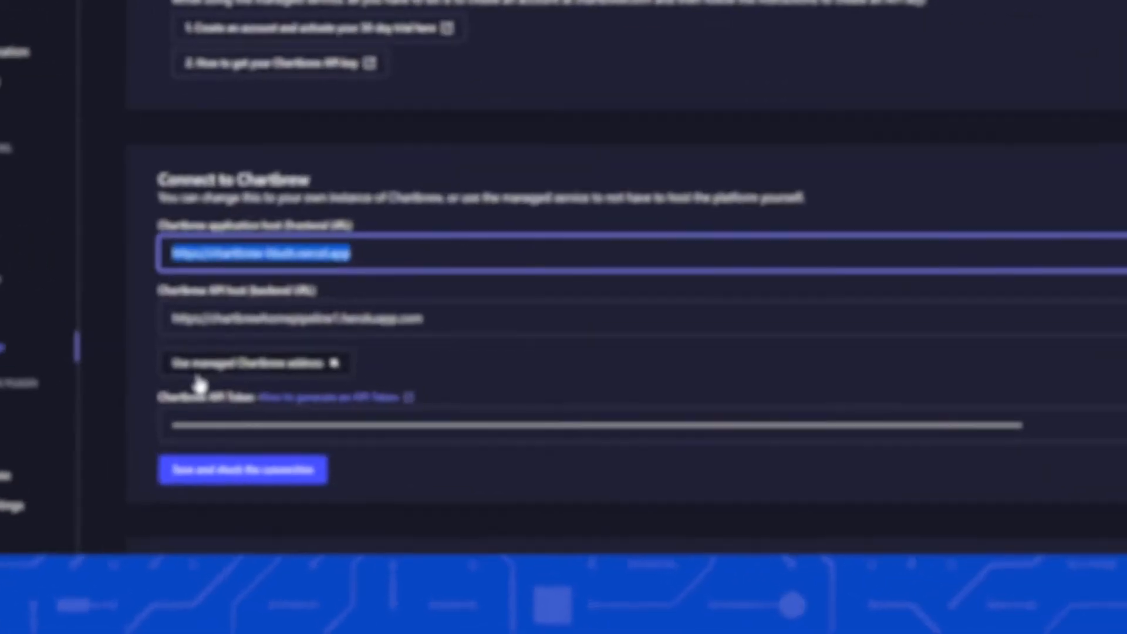
{"action": "left_click", "coordinate": [380, 487]}
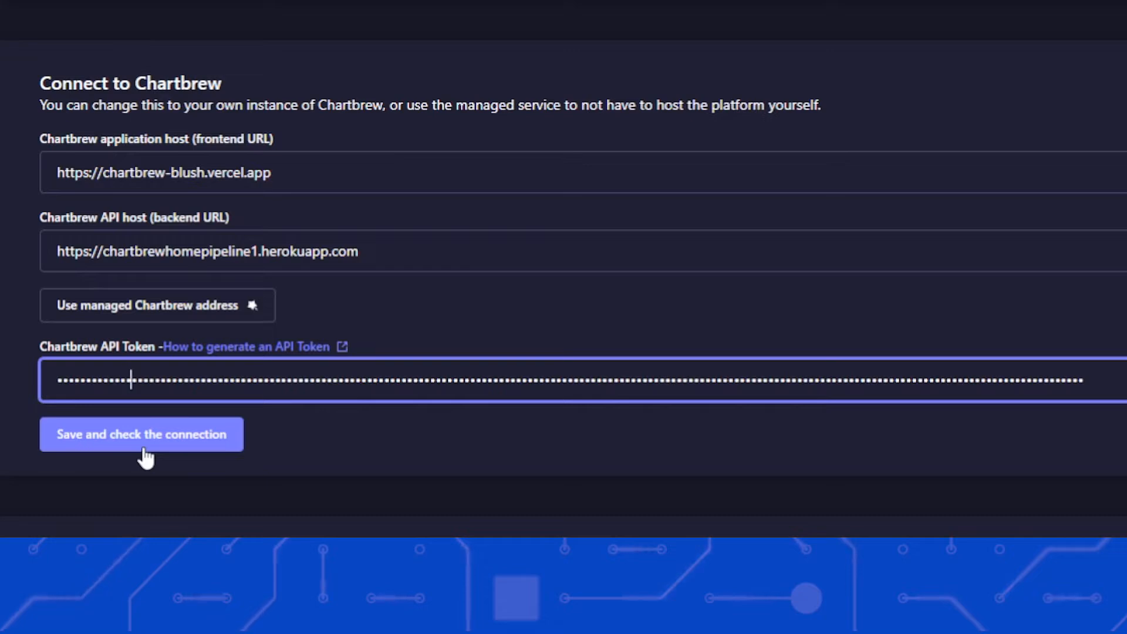
{"action": "left_click", "coordinate": [143, 434]}
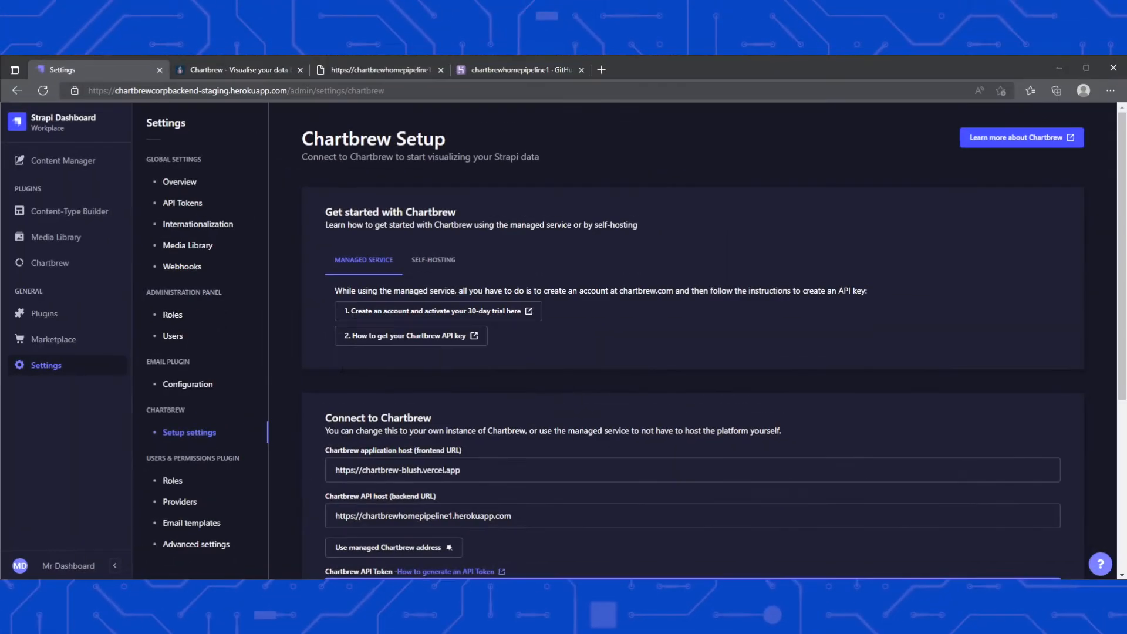
{"action": "scroll", "coordinate": [218, 255], "scroll_direction": "down", "scroll_amount": 5}
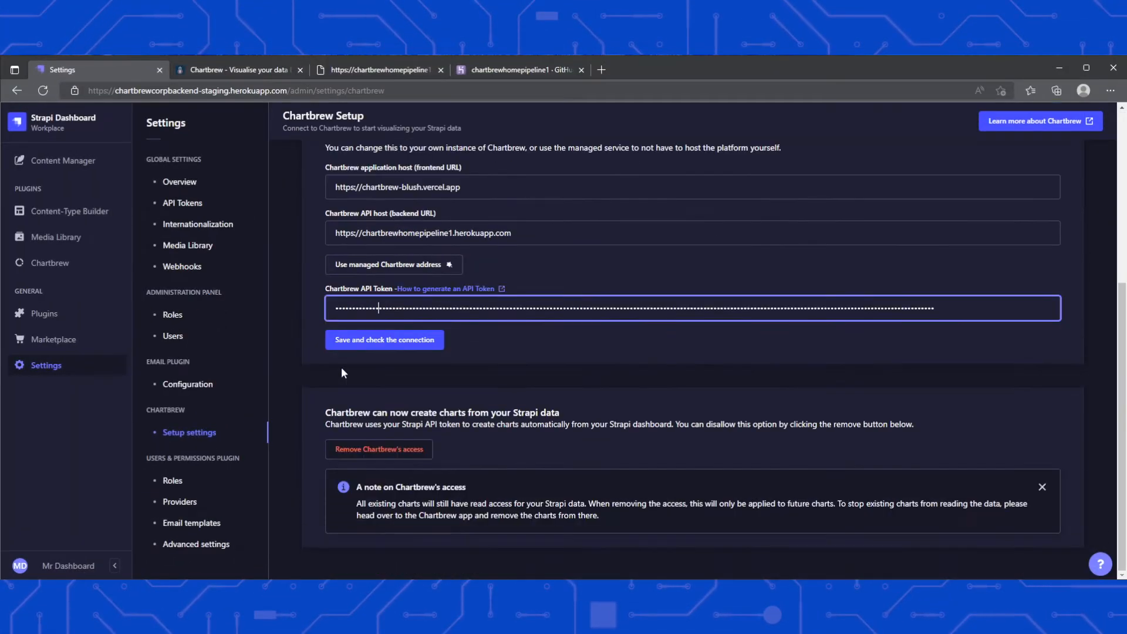
{"action": "scroll", "coordinate": [525, 389], "scroll_direction": "up", "scroll_amount": 5}
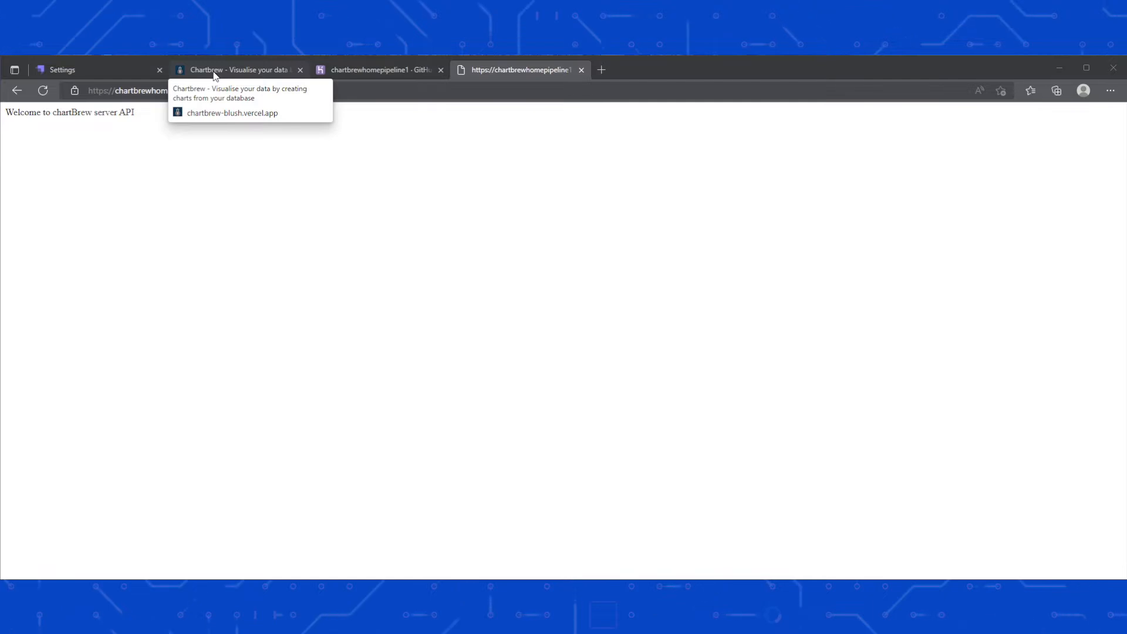
Step: Switch to the chartbrewhomepipeline1 app in Heroku and review its GitHub connection and branch deployment settings
{"action": "left_click", "coordinate": [215, 70]}
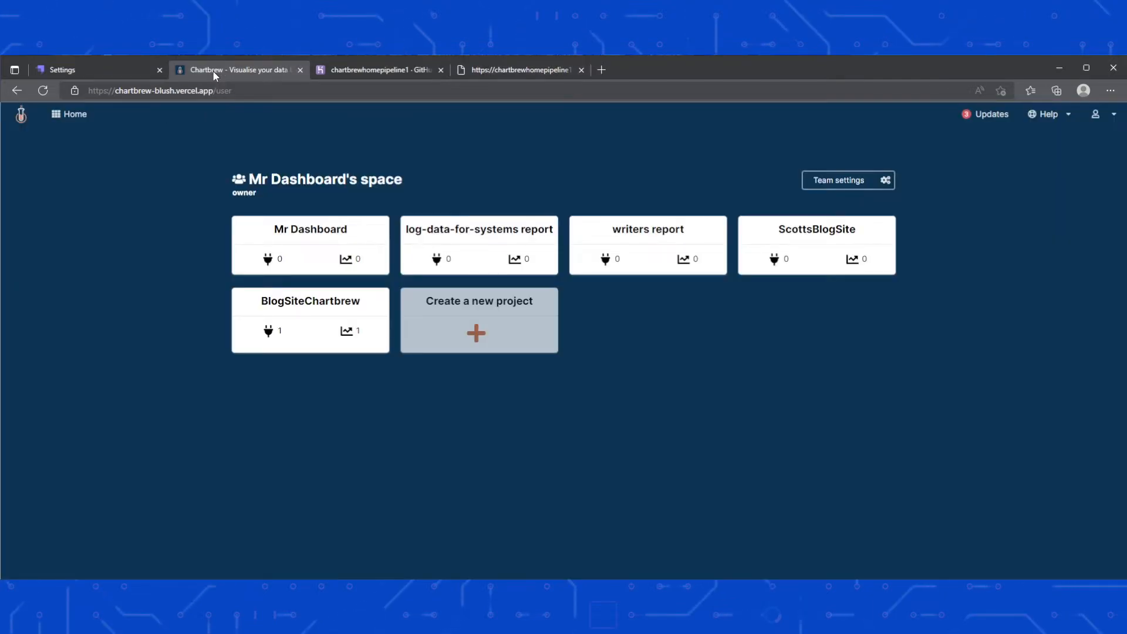
{"action": "left_click", "coordinate": [365, 72]}
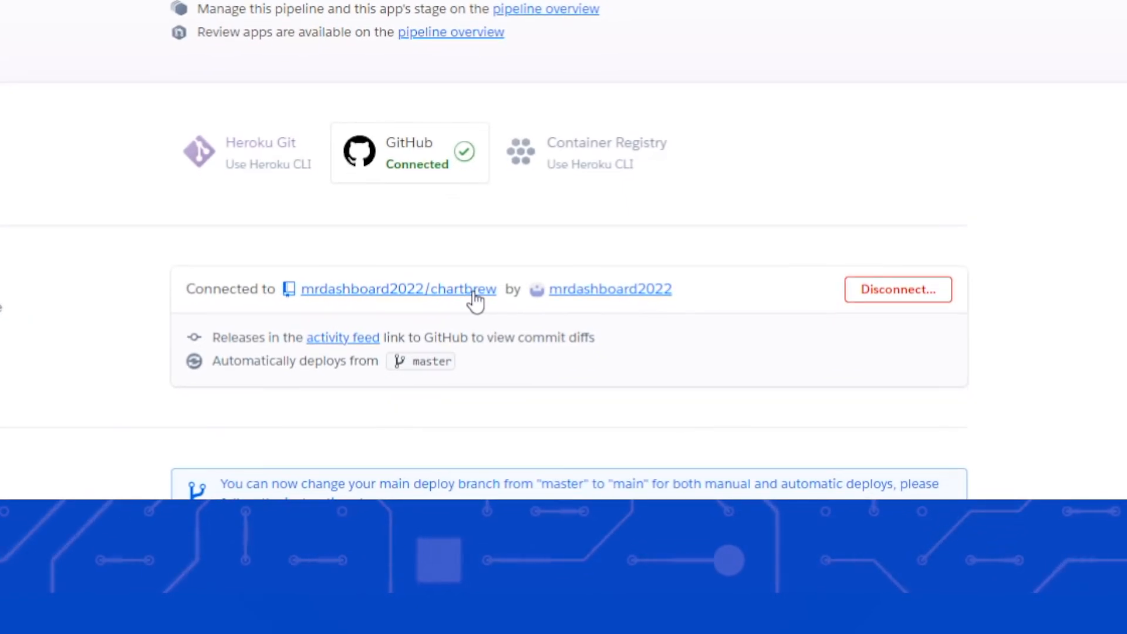
{"action": "scroll", "coordinate": [475, 300], "scroll_direction": "down", "scroll_amount": 5}
{"action": "scroll", "coordinate": [477, 299], "scroll_direction": "down", "scroll_amount": 3}
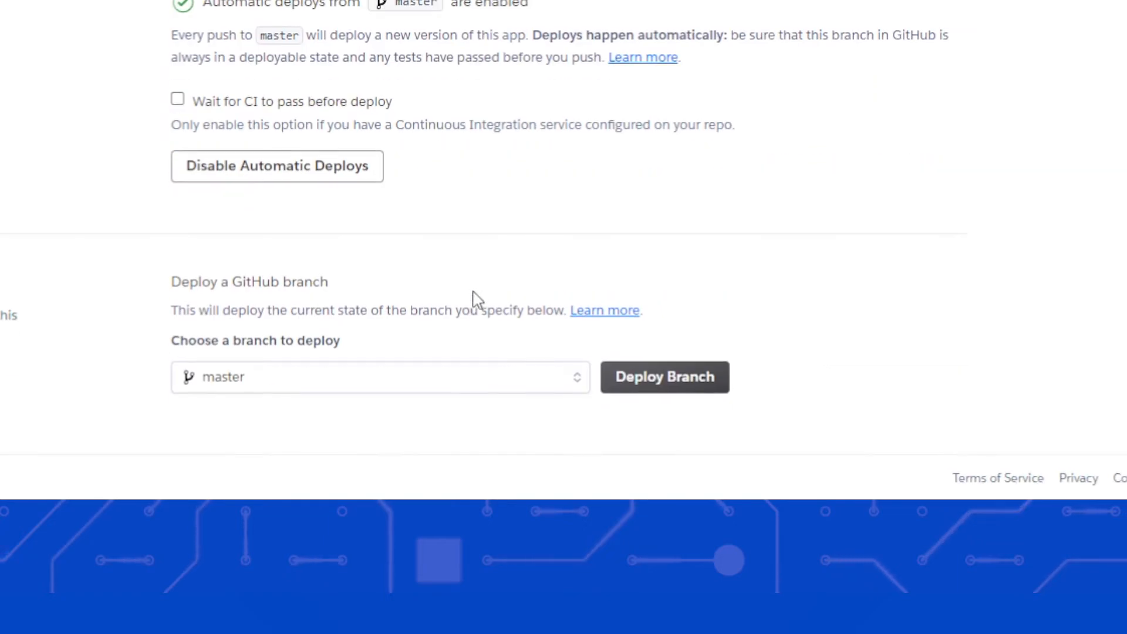
{"action": "scroll", "coordinate": [477, 299], "scroll_direction": "up", "scroll_amount": 8}
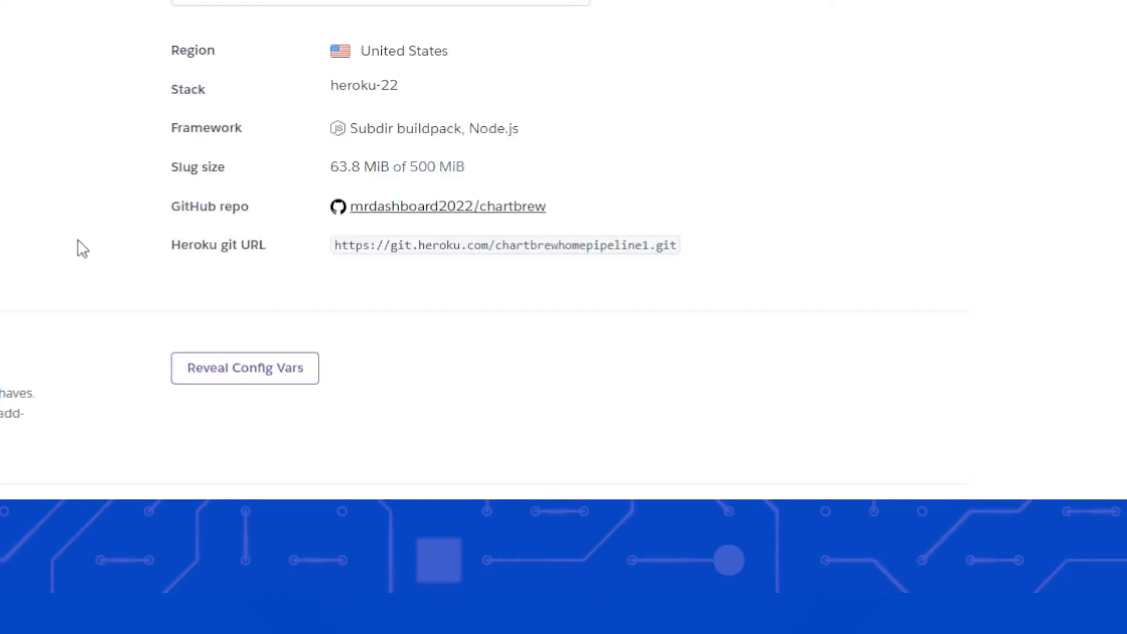
Step: Review the Domains section of the Heroku app's settings and check the backend's public URL
{"action": "scroll", "coordinate": [79, 241], "scroll_direction": "down", "scroll_amount": 6}
{"action": "scroll", "coordinate": [78, 242], "scroll_direction": "down", "scroll_amount": 5}
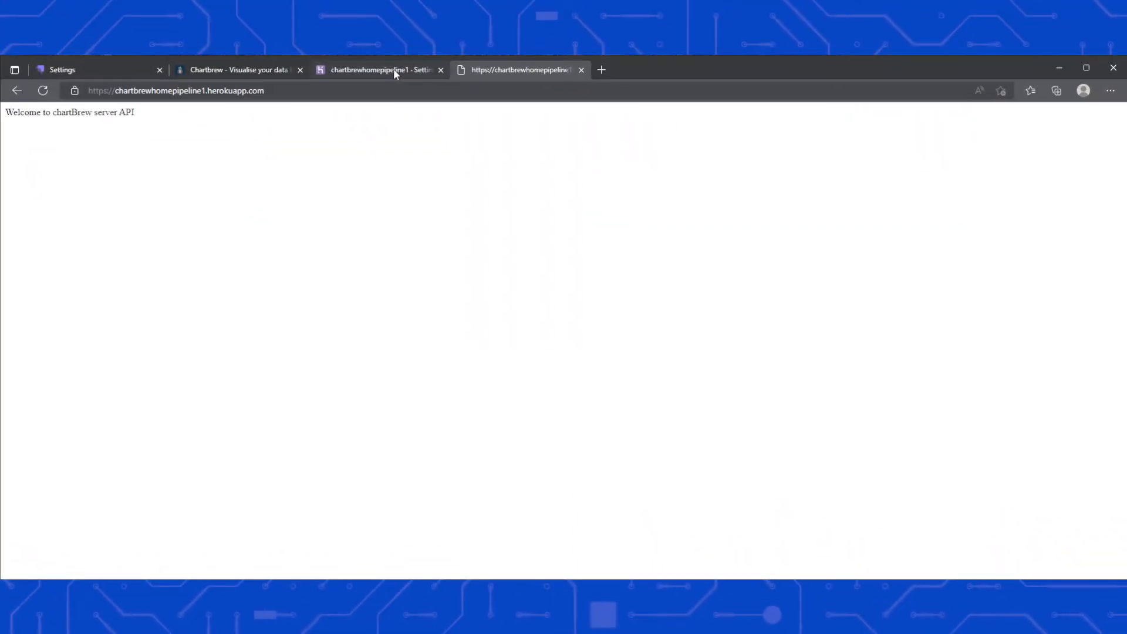
{"action": "left_click", "coordinate": [393, 70]}
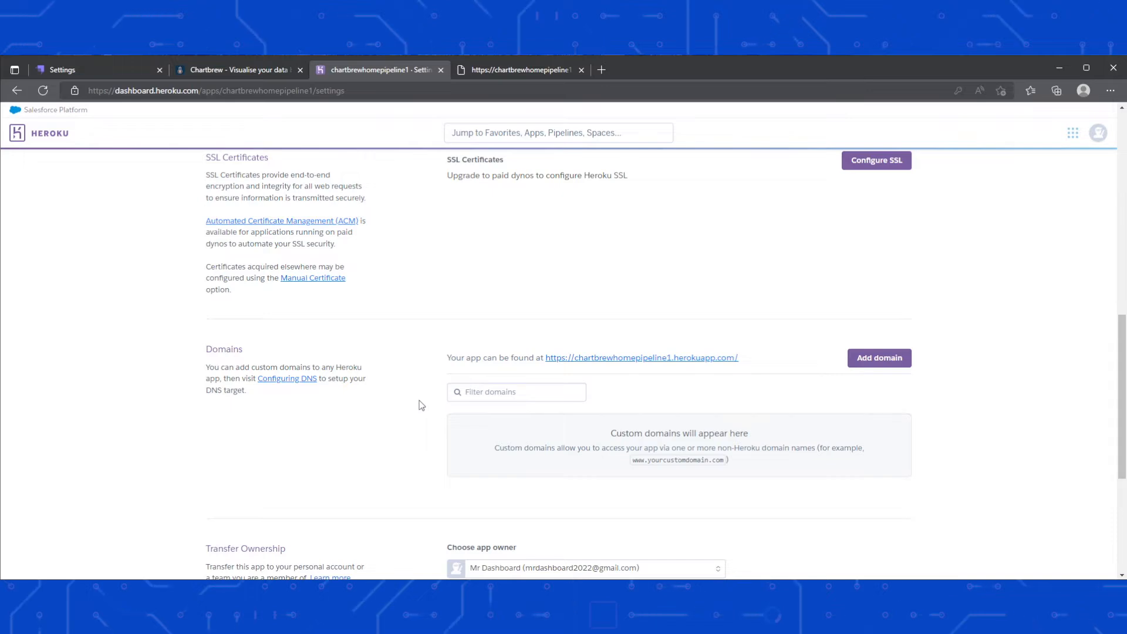
{"action": "scroll", "coordinate": [417, 401], "scroll_direction": "up", "scroll_amount": 15}
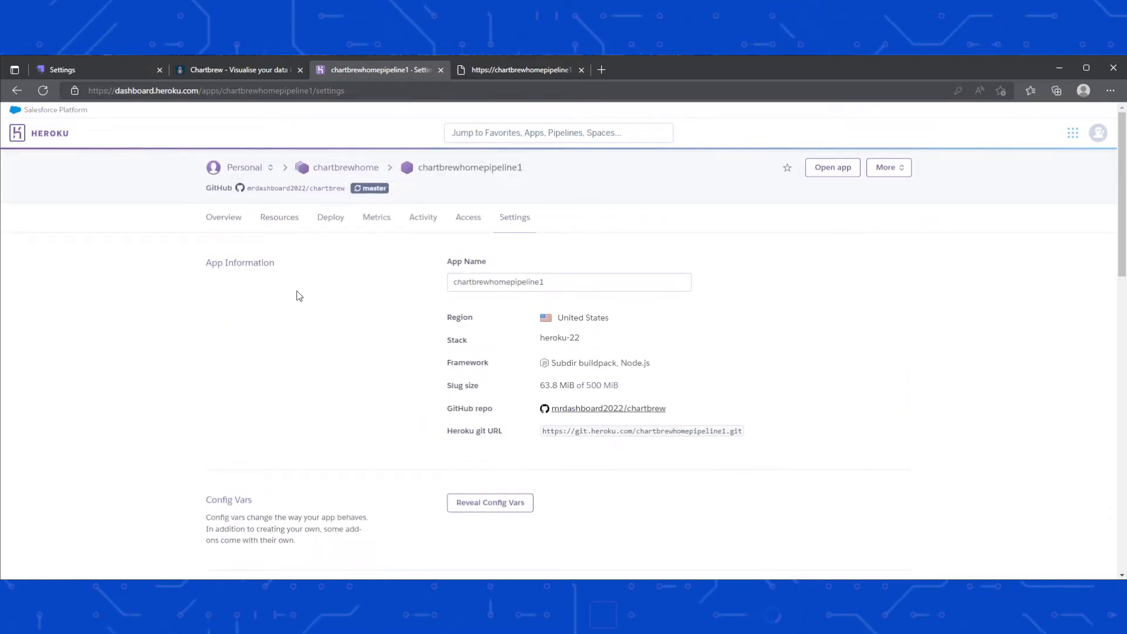
Step: Inspect the Heroku app's installed add-ons, and the buildpacks and config vars sections in its settings
{"action": "left_click", "coordinate": [212, 219]}
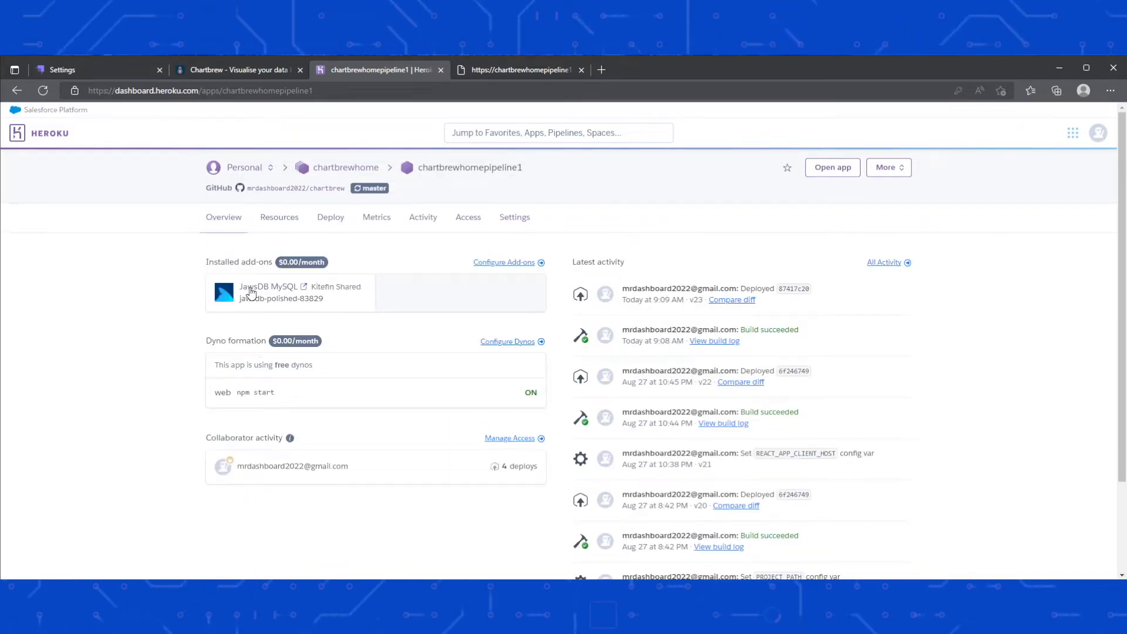
{"action": "left_click", "coordinate": [511, 220]}
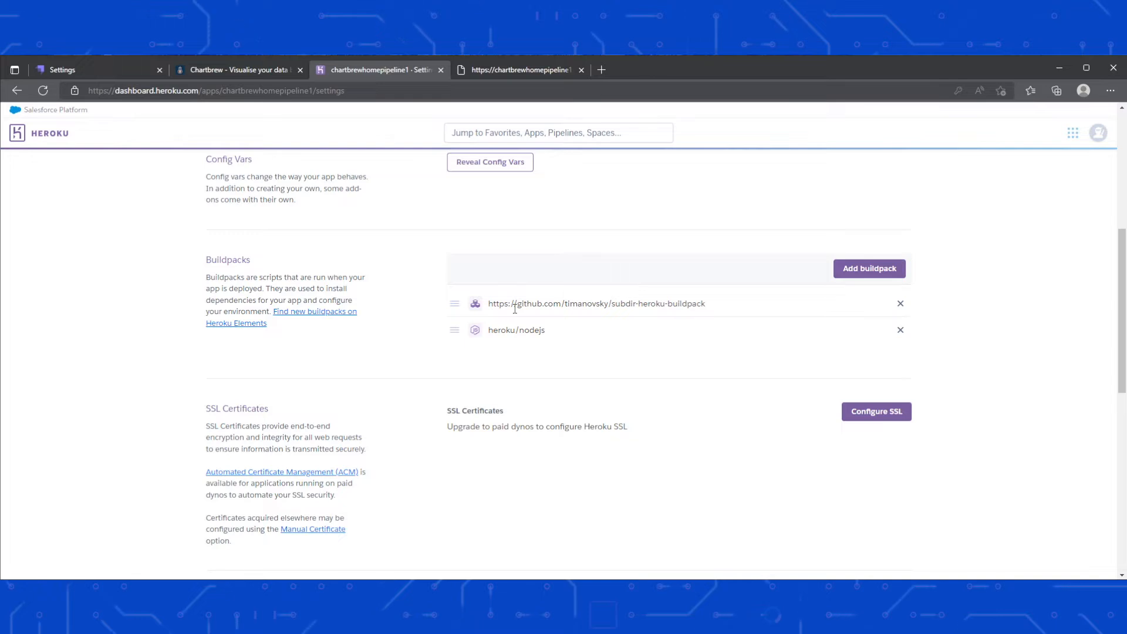
{"action": "triple_click", "coordinate": [612, 303]}
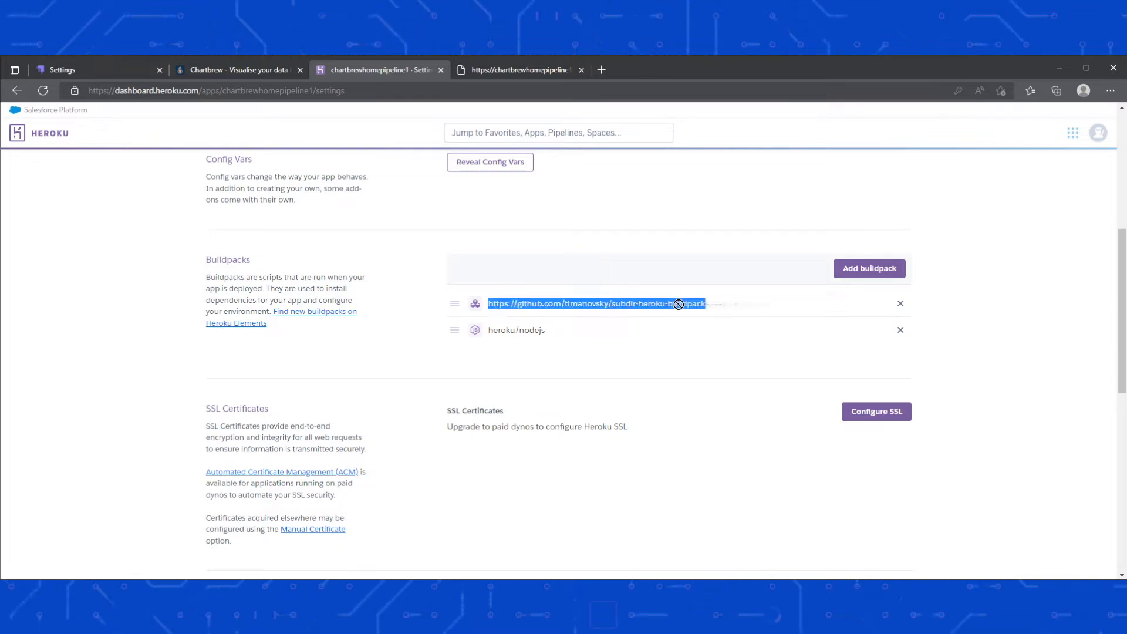
{"action": "left_click", "coordinate": [621, 304]}
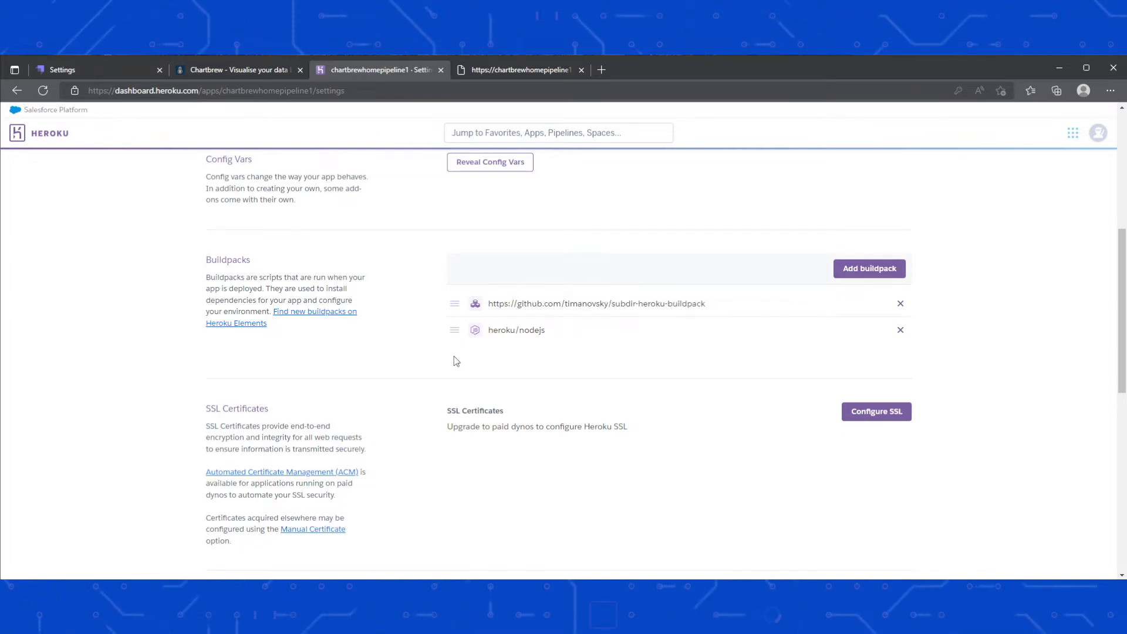
{"action": "scroll", "coordinate": [440, 341], "scroll_direction": "up", "scroll_amount": 3}
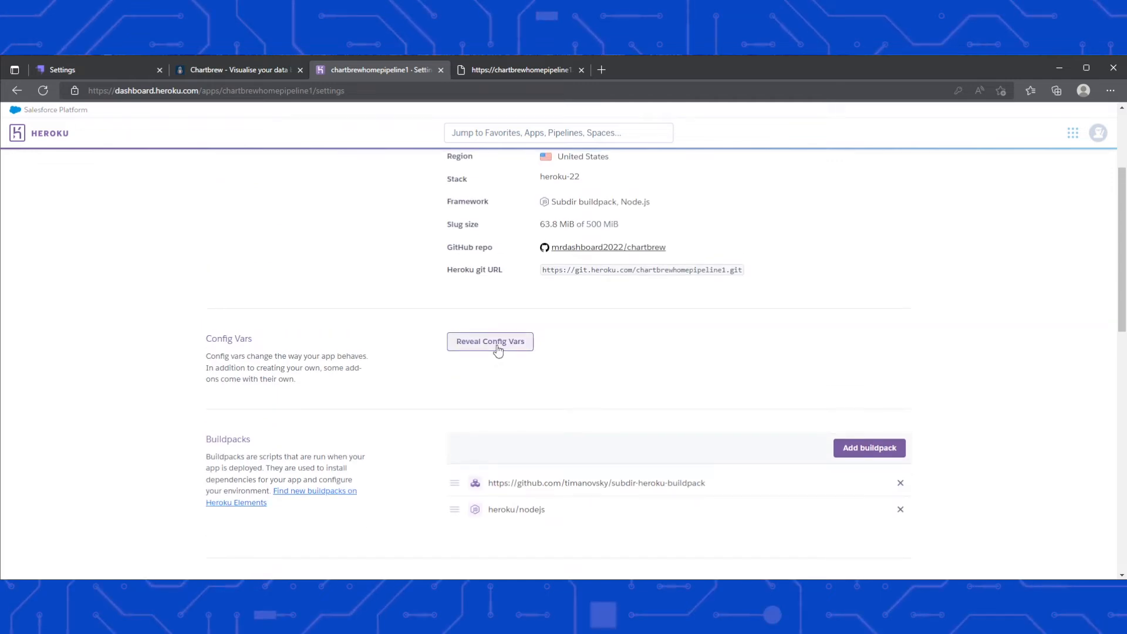
{"action": "scroll", "coordinate": [427, 359], "scroll_direction": "up", "scroll_amount": 3}
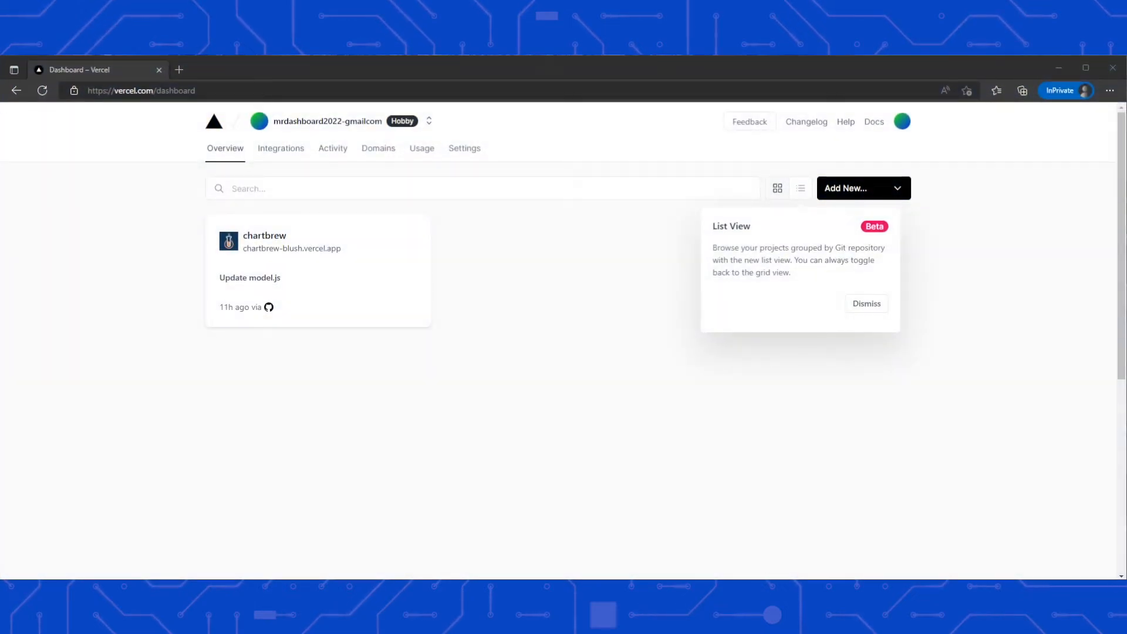
Step: Switch to Vercel and open the chartbrew project's Git settings to check the connected repository
{"action": "left_click", "coordinate": [260, 257]}
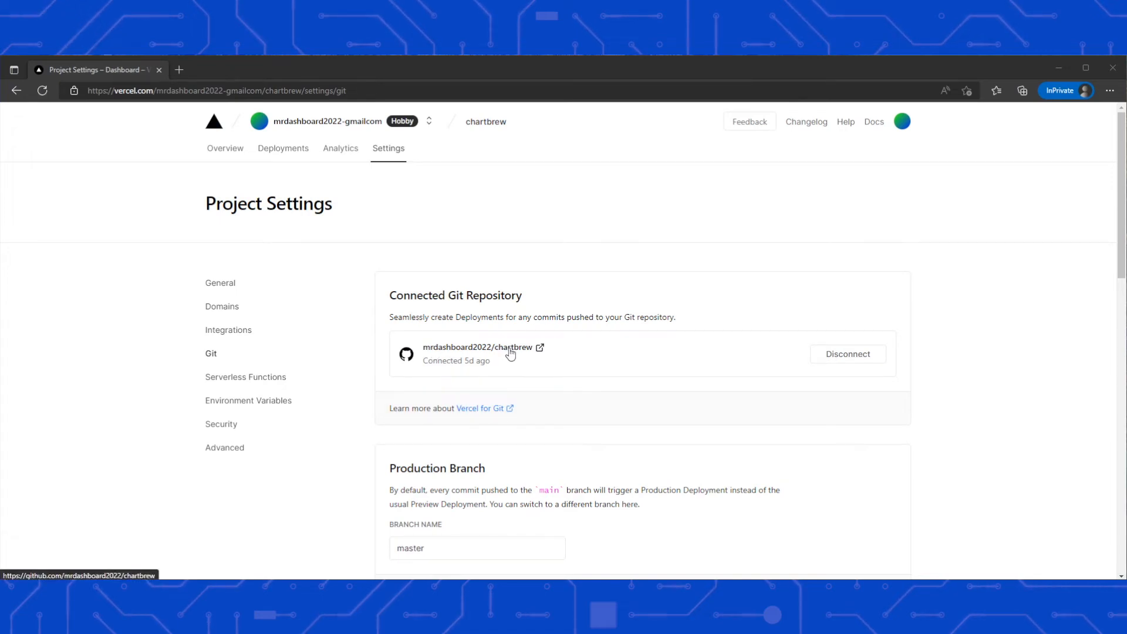
Step: Review the chartbrew project's production branch in the Git settings and its build commands and root directory in the general settings
{"action": "scroll", "coordinate": [510, 352], "scroll_direction": "down", "scroll_amount": 3}
{"action": "scroll", "coordinate": [364, 465], "scroll_direction": "down", "scroll_amount": 3}
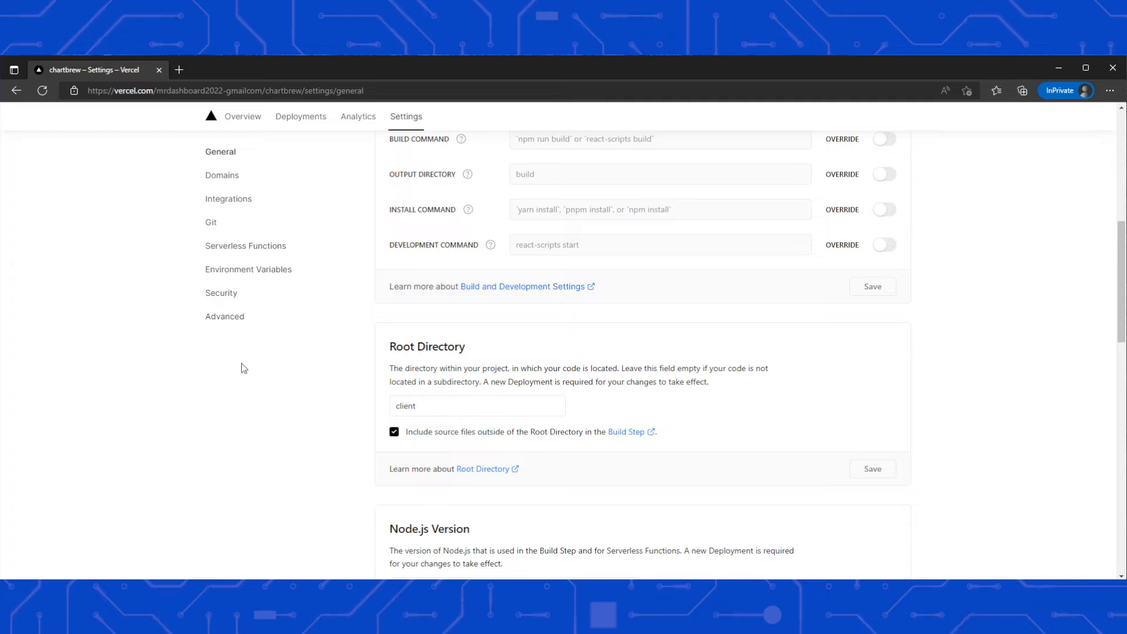
{"action": "scroll", "coordinate": [352, 405], "scroll_direction": "up", "scroll_amount": 4}
{"action": "scroll", "coordinate": [352, 405], "scroll_direction": "up", "scroll_amount": 3}
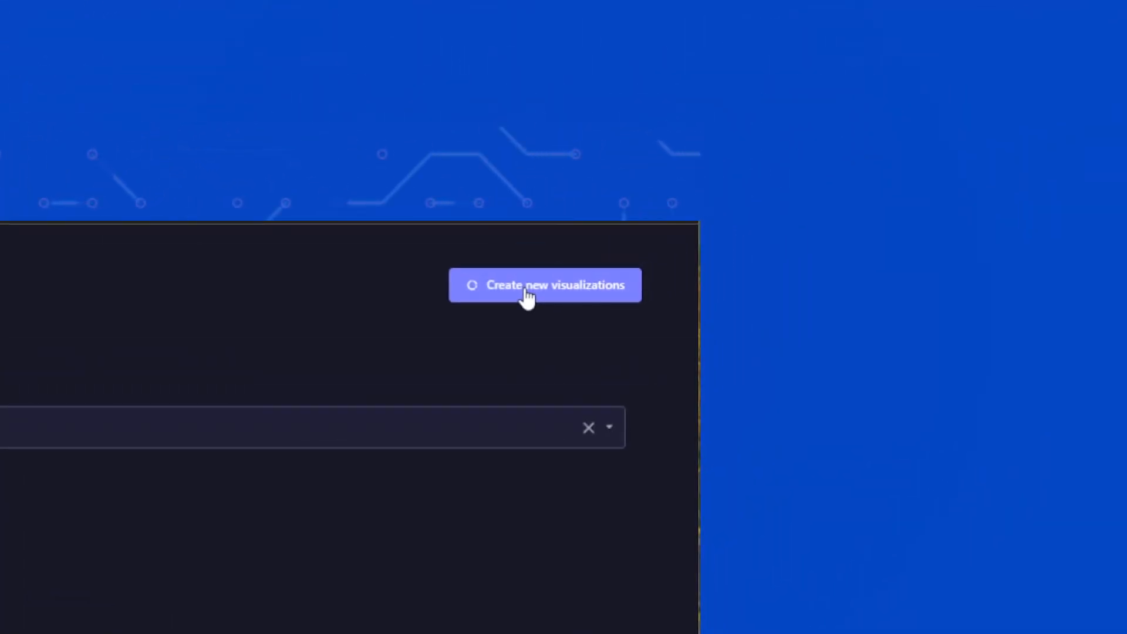
Step: Create all four visualizations for the second User collection type in Strapi's Chartbrew plugin, leaving the dashboard choice empty to make a new one
{"action": "left_click", "coordinate": [527, 297]}
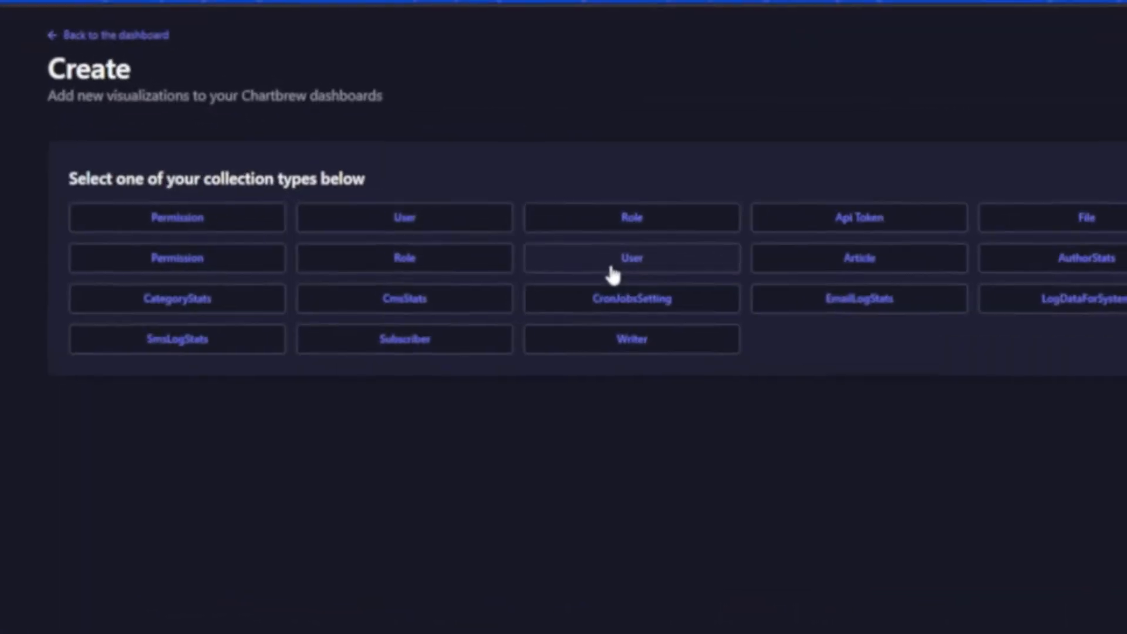
{"action": "left_click", "coordinate": [612, 274]}
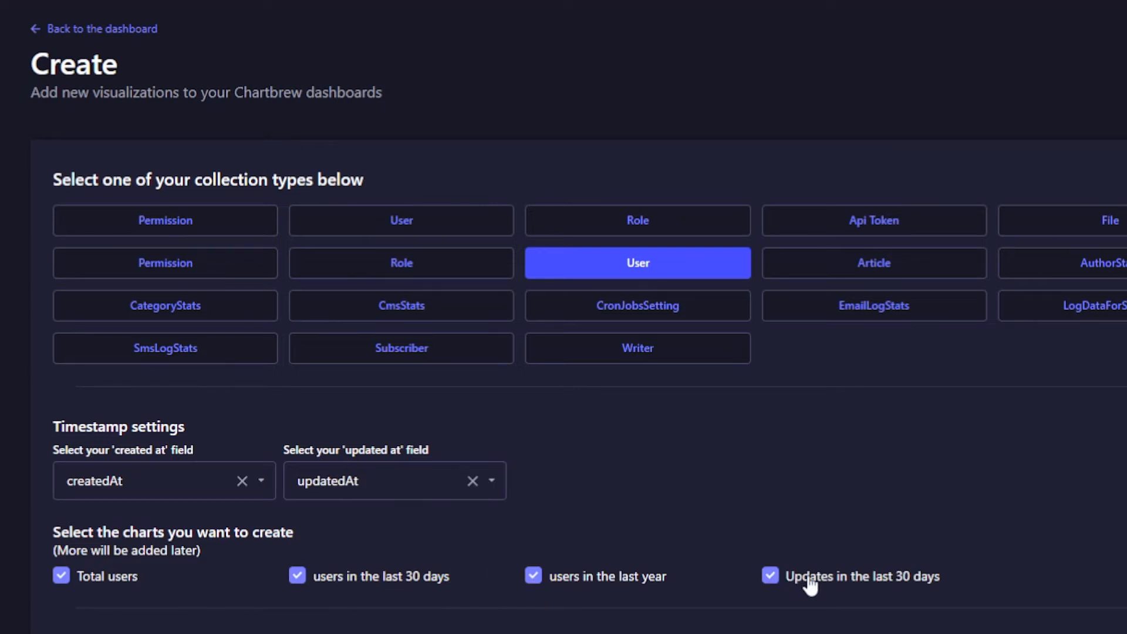
{"action": "left_click", "coordinate": [772, 578]}
{"action": "left_click", "coordinate": [772, 578]}
{"action": "left_click", "coordinate": [255, 515]}
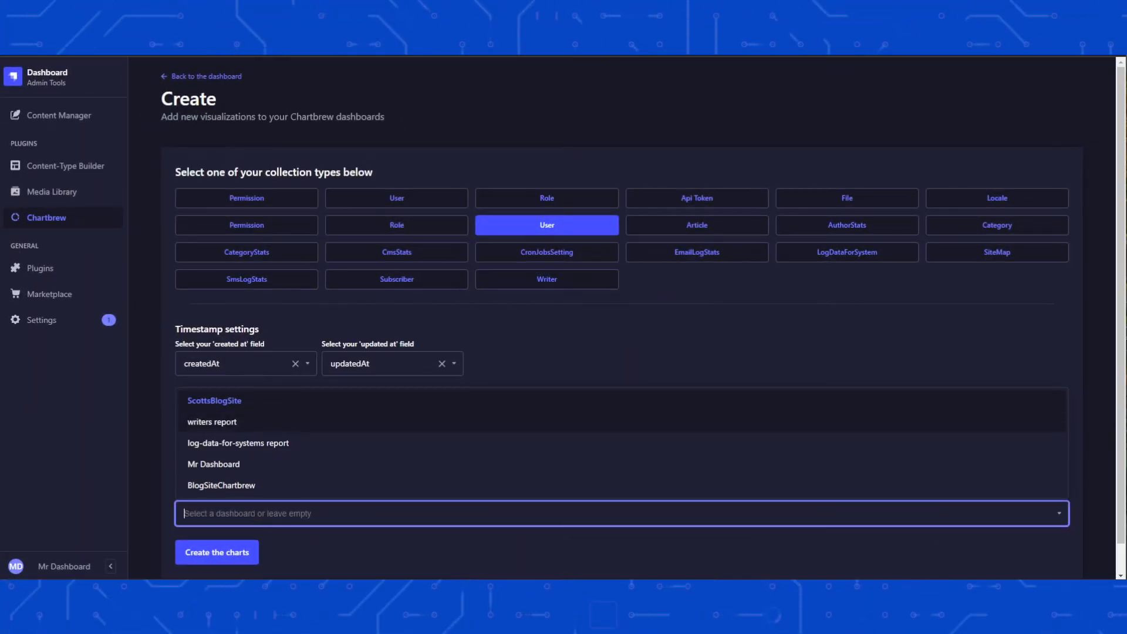
{"action": "left_click", "coordinate": [302, 550]}
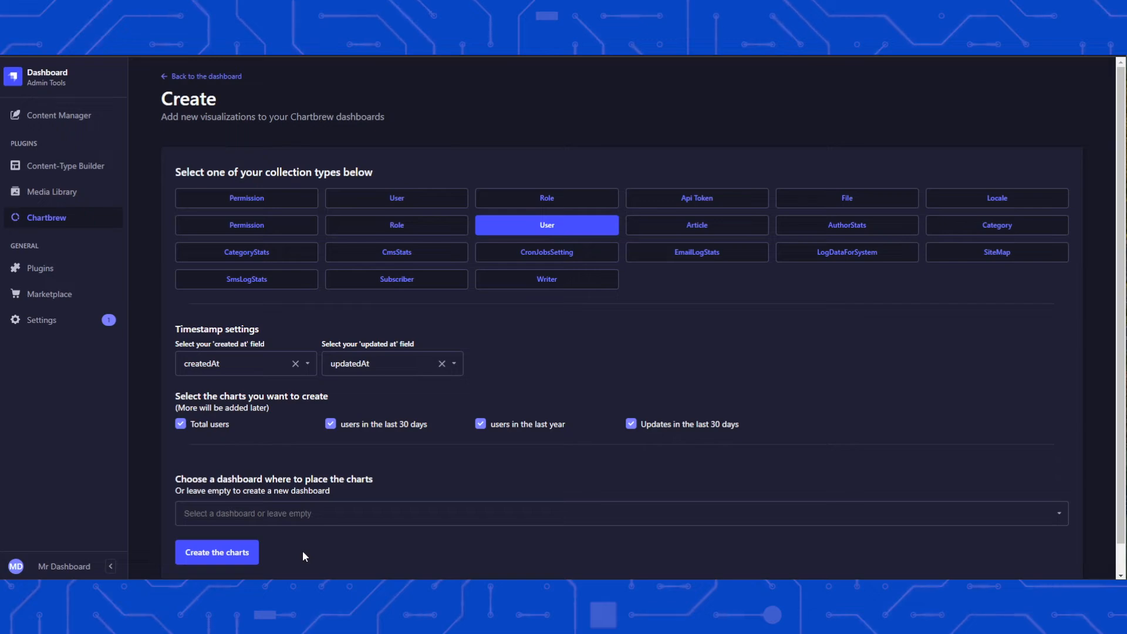
{"action": "left_click", "coordinate": [217, 552]}
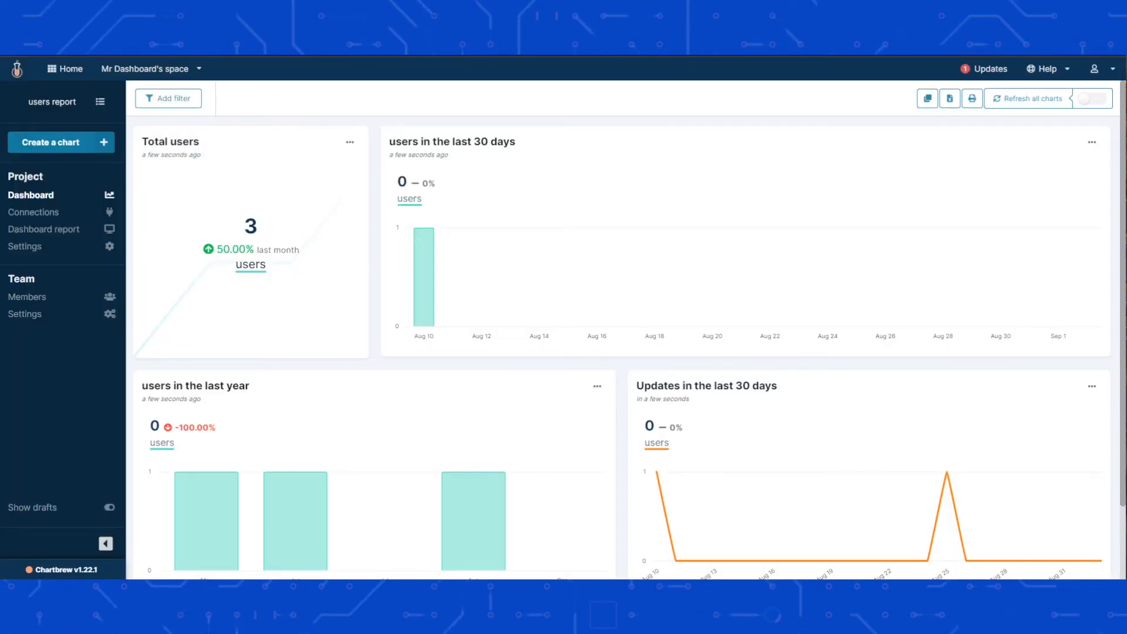
Step: Open the users report project from Chartbrew's home page and check the Total users chart's auto-update frequency options without saving
{"action": "left_click", "coordinate": [65, 70]}
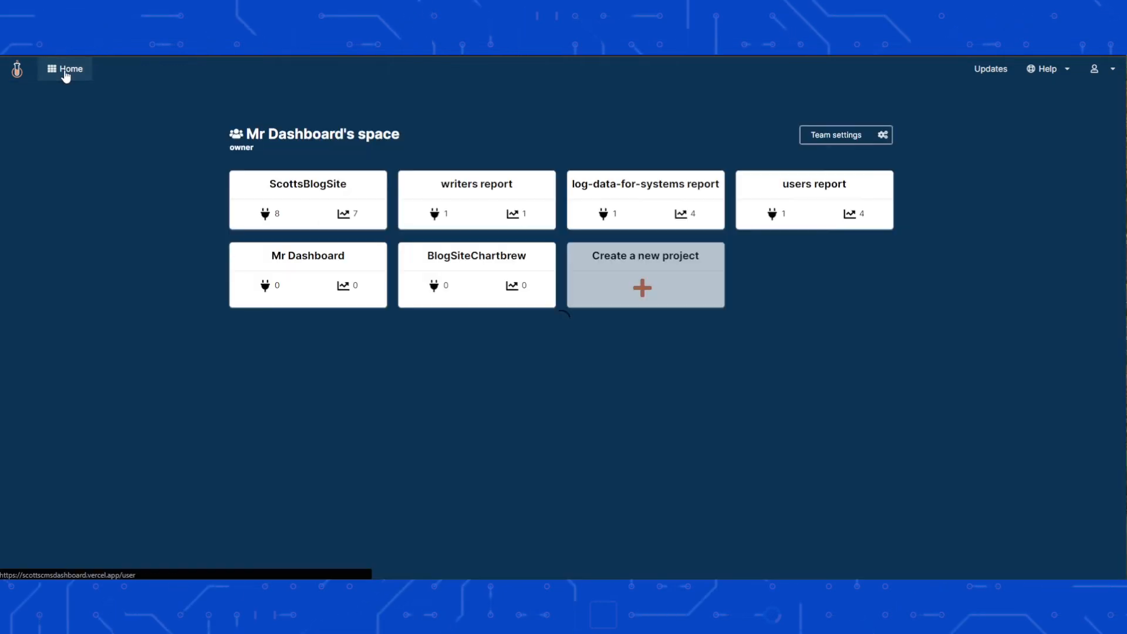
{"action": "left_click", "coordinate": [811, 196]}
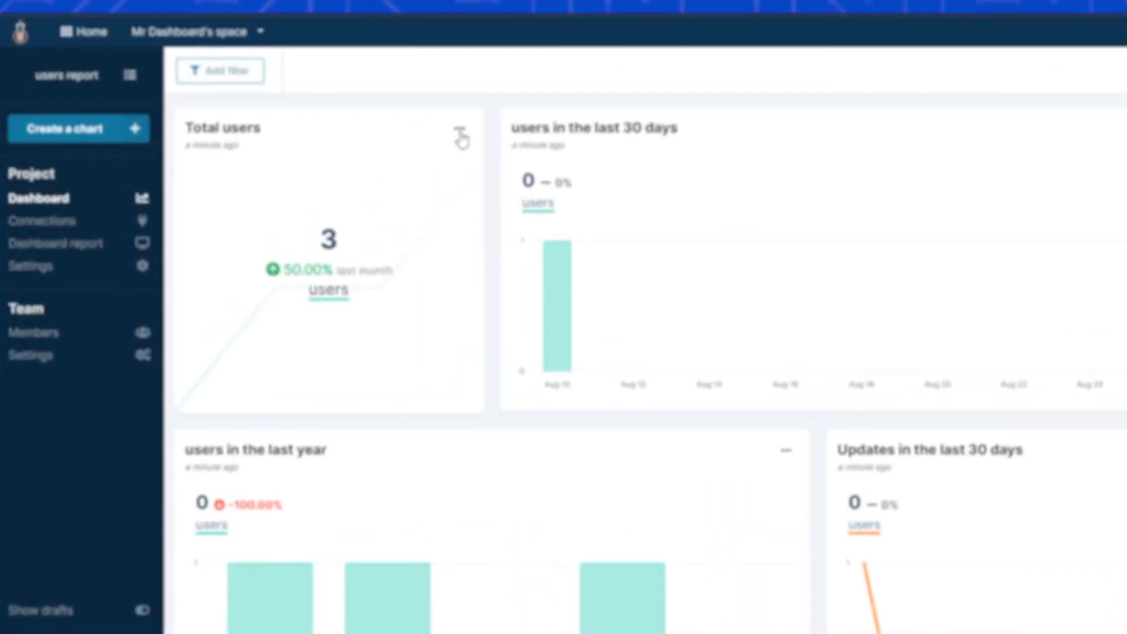
{"action": "left_click", "coordinate": [350, 142]}
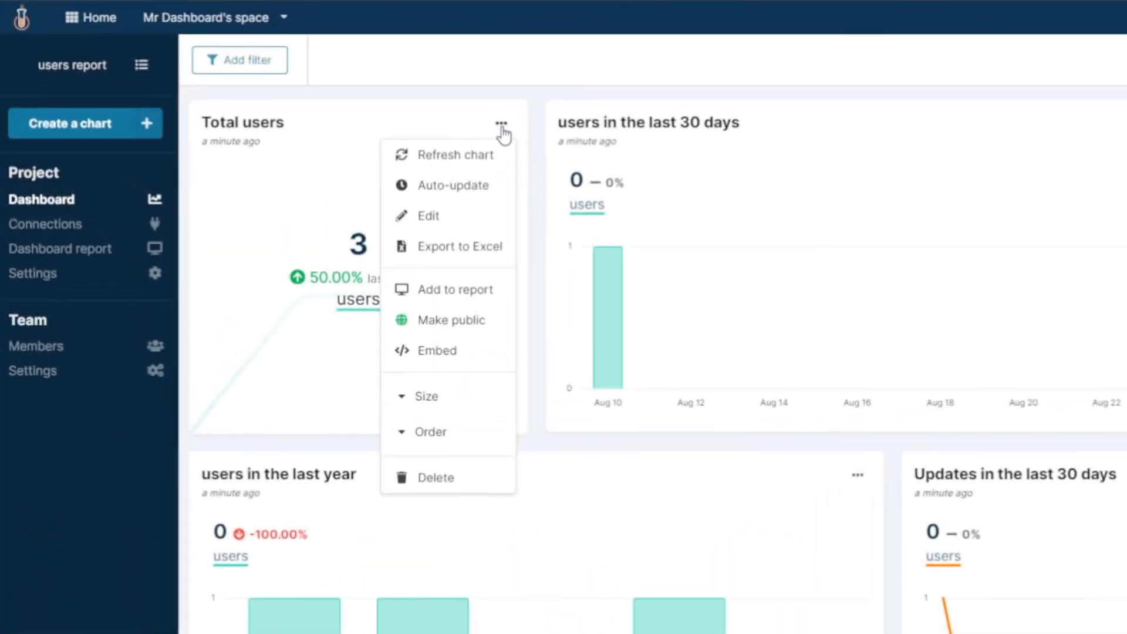
{"action": "left_click", "coordinate": [473, 191]}
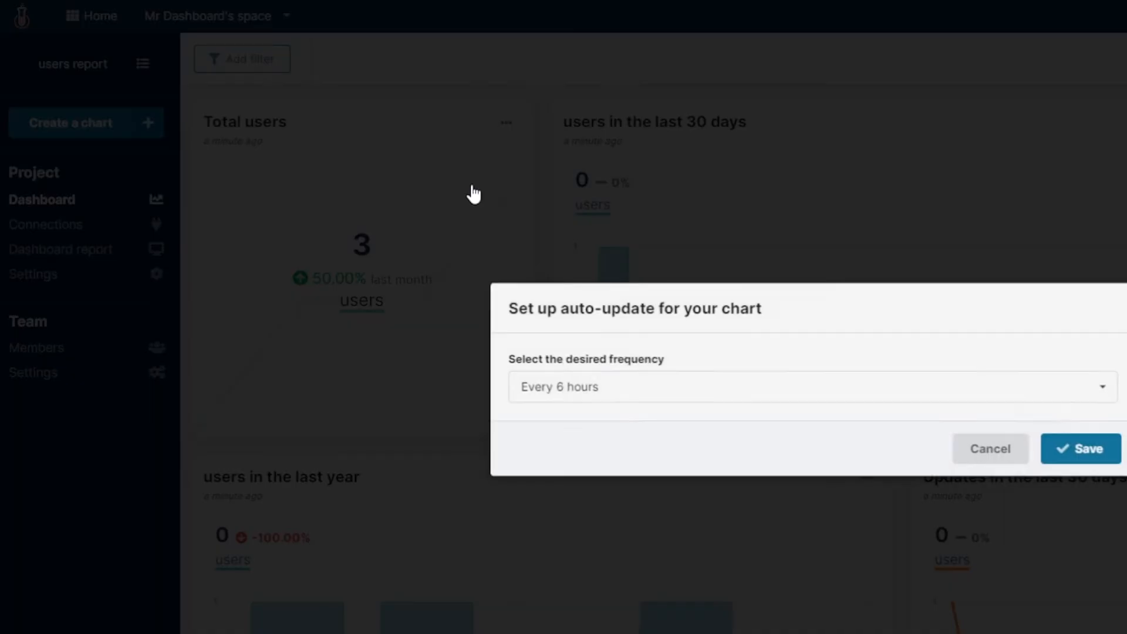
{"action": "left_click", "coordinate": [900, 395]}
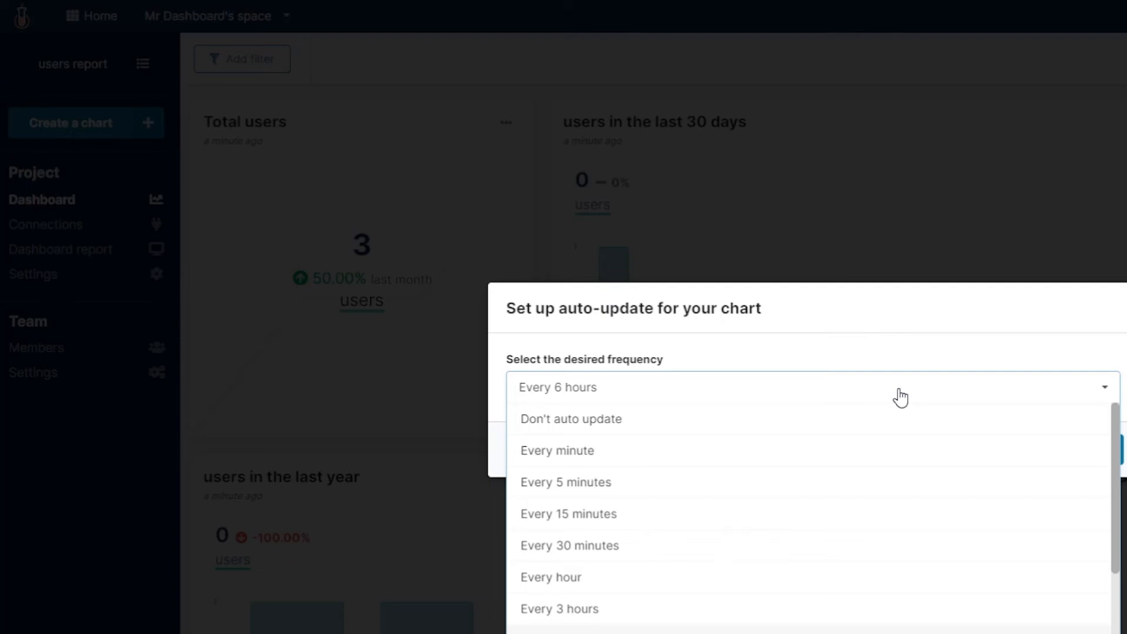
{"action": "left_click", "coordinate": [889, 321]}
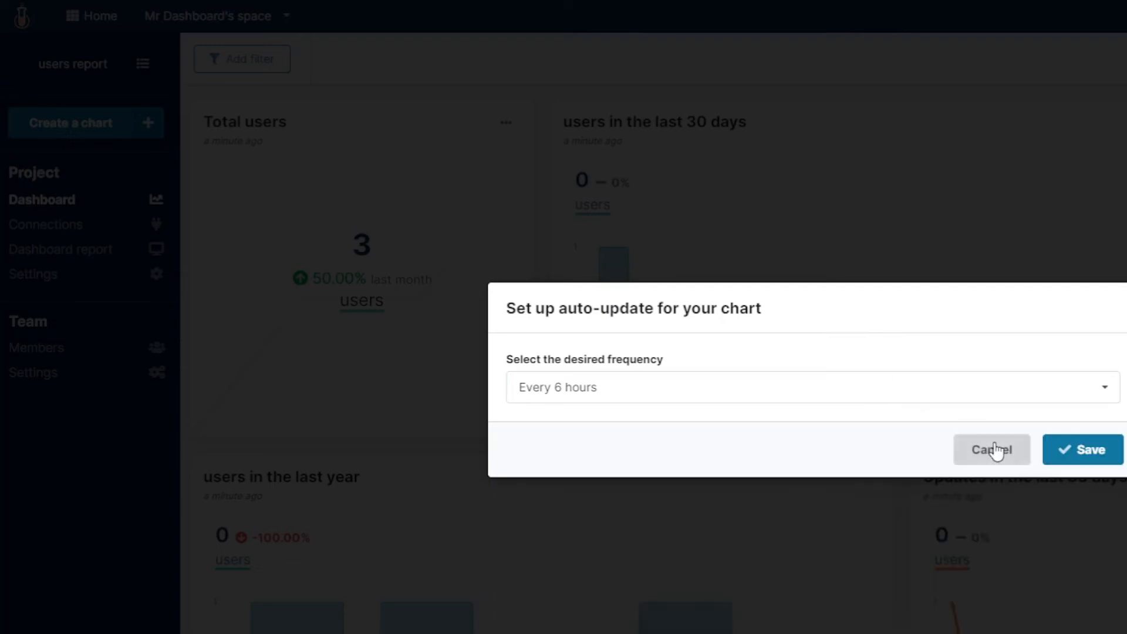
{"action": "left_click", "coordinate": [997, 455]}
Step: Check the Total users chart's size options and move the chart down one place in the dashboard order
{"action": "left_click", "coordinate": [505, 125]}
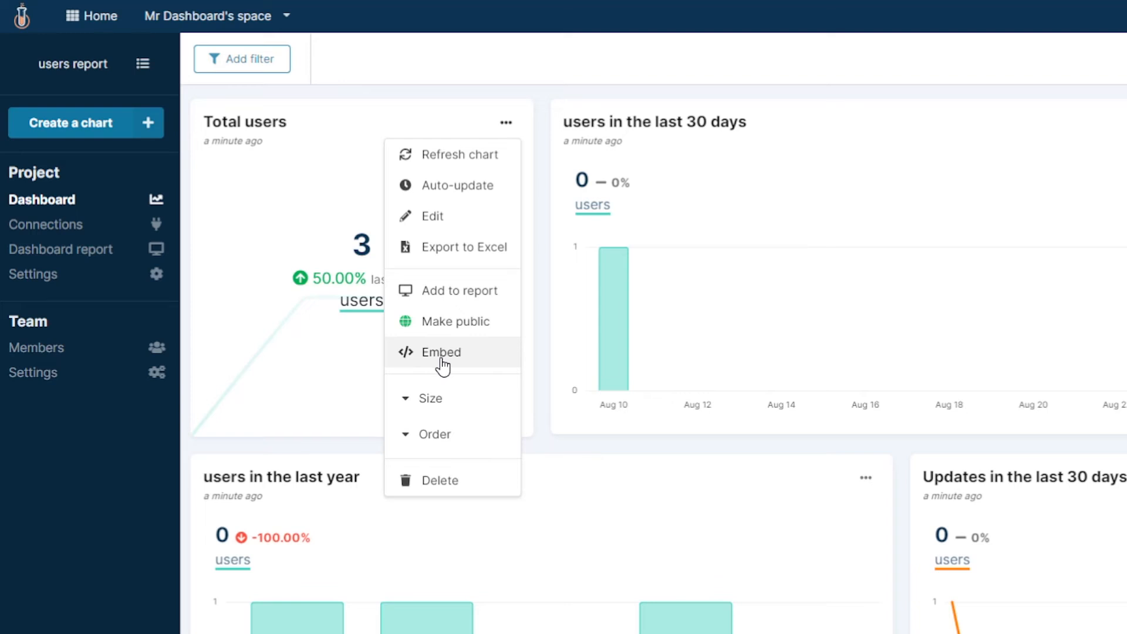
{"action": "left_click", "coordinate": [431, 401]}
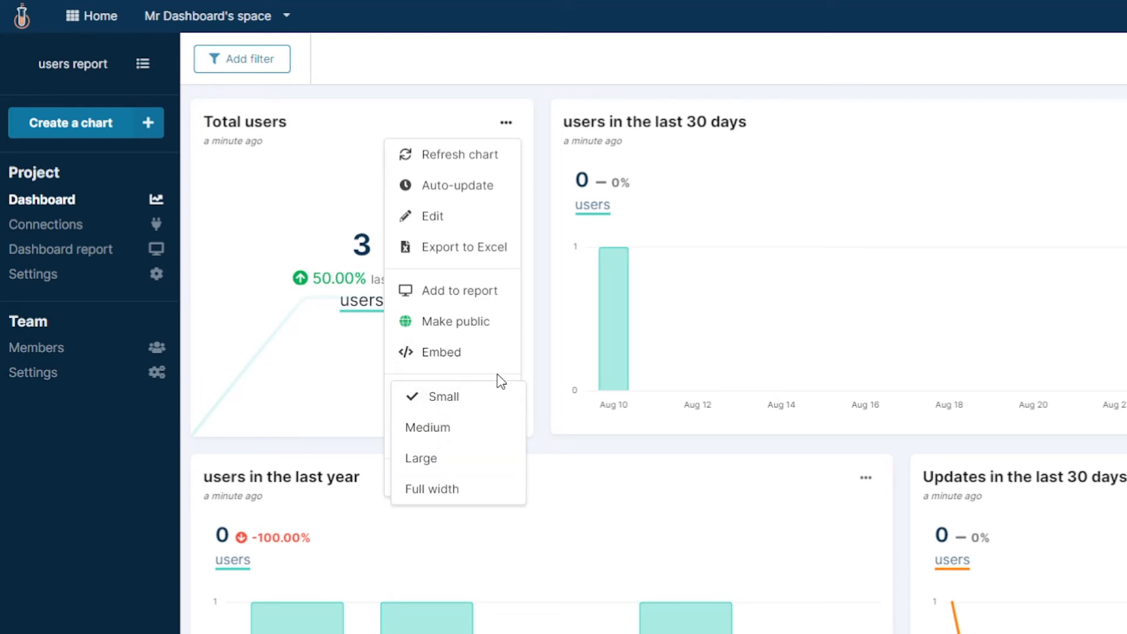
{"action": "left_click", "coordinate": [457, 437]}
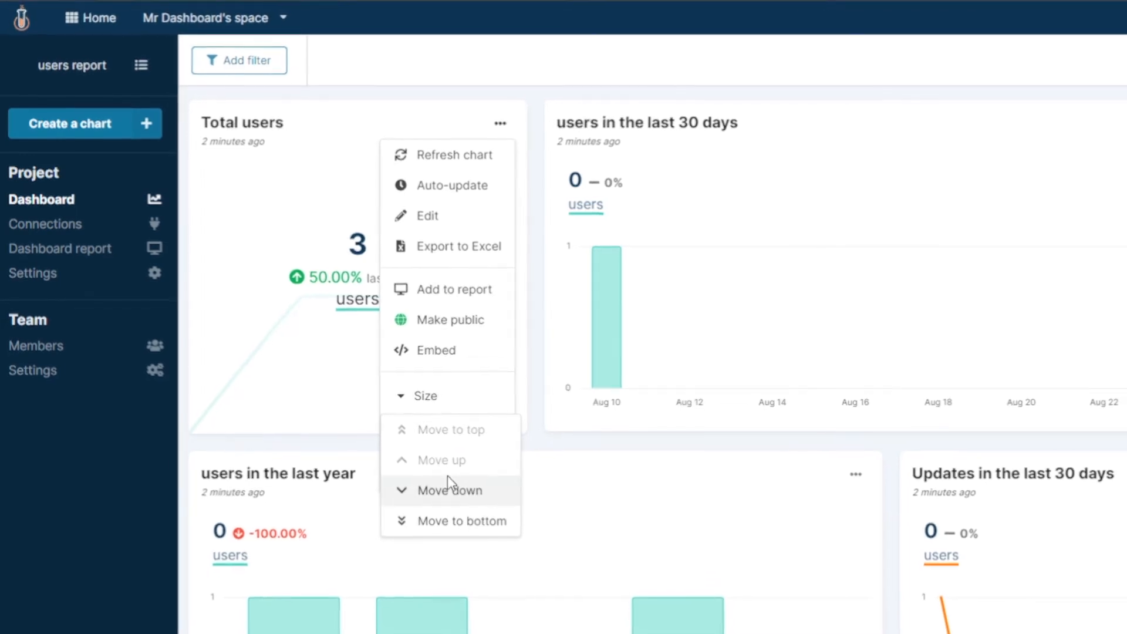
{"action": "left_click", "coordinate": [448, 491]}
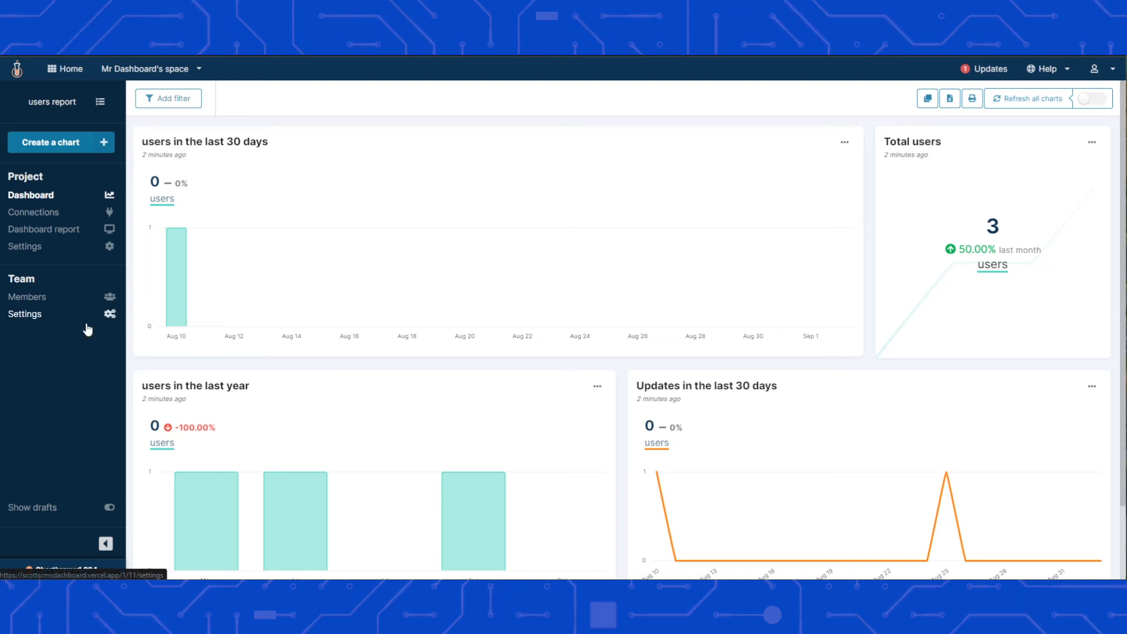
Step: Open the project's connections and inspect the new API connection form, including its authentication type options
{"action": "left_click", "coordinate": [51, 217]}
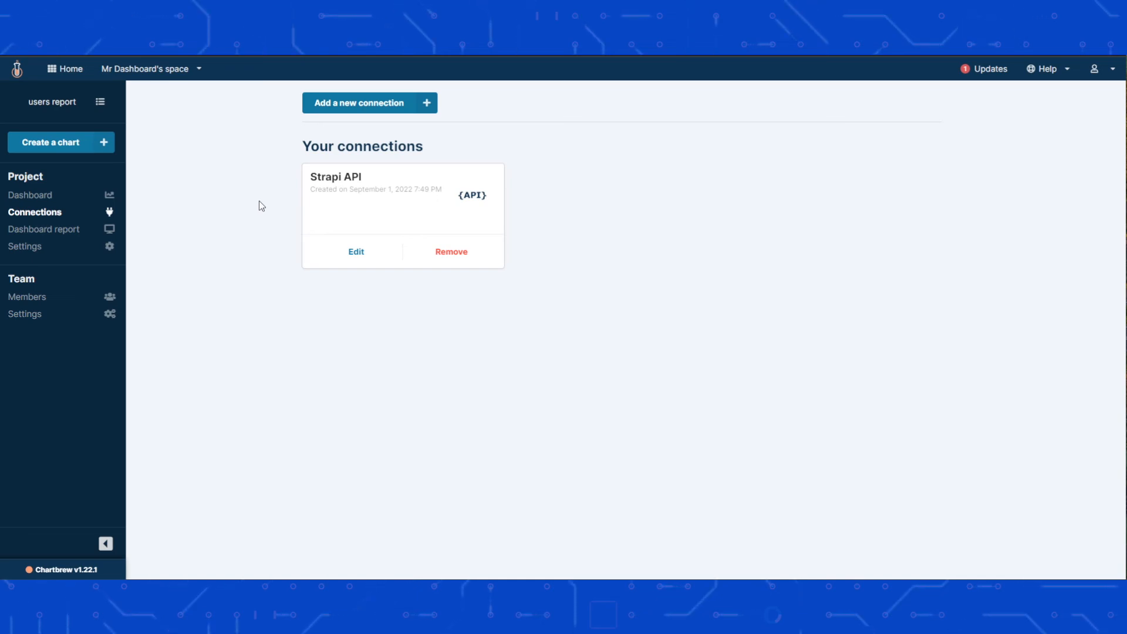
{"action": "left_click", "coordinate": [357, 104]}
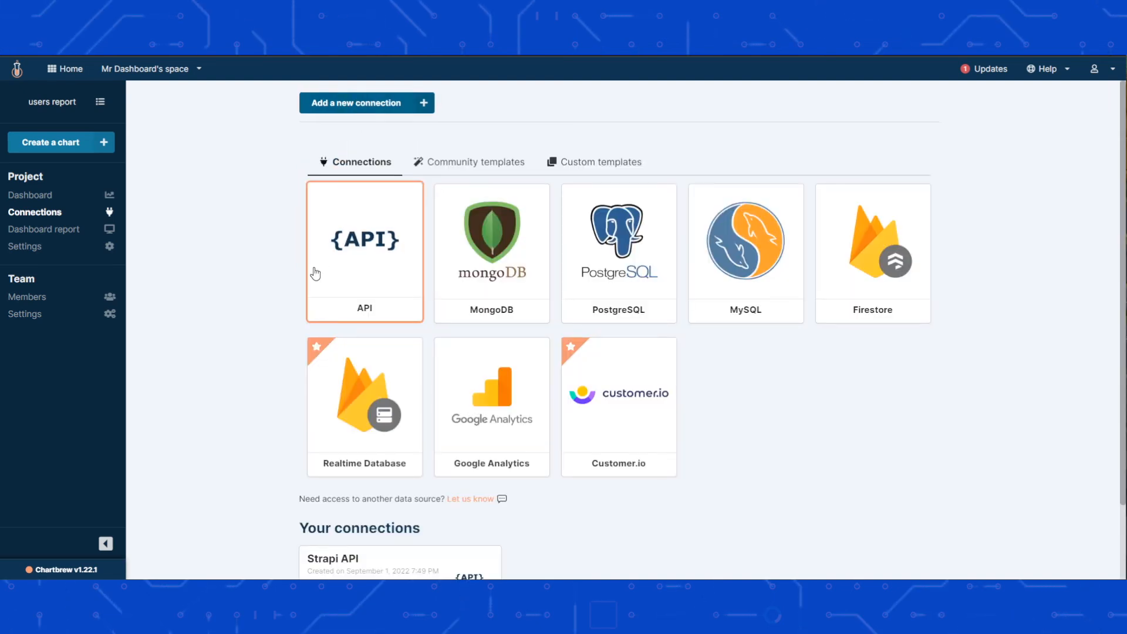
{"action": "left_click", "coordinate": [354, 262]}
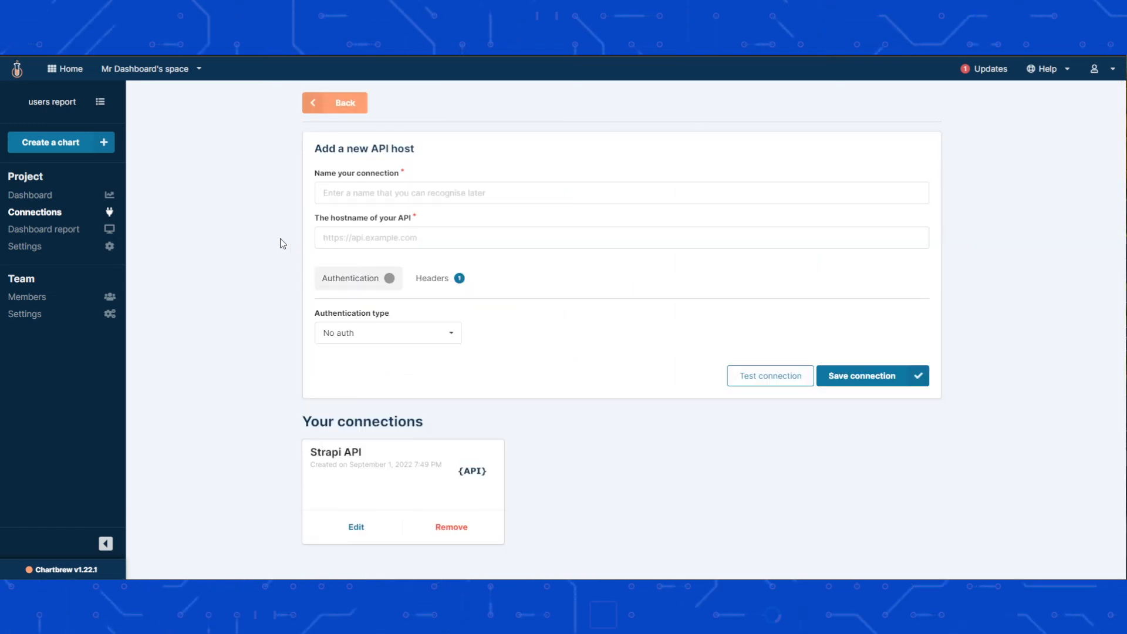
{"action": "left_click", "coordinate": [412, 338]}
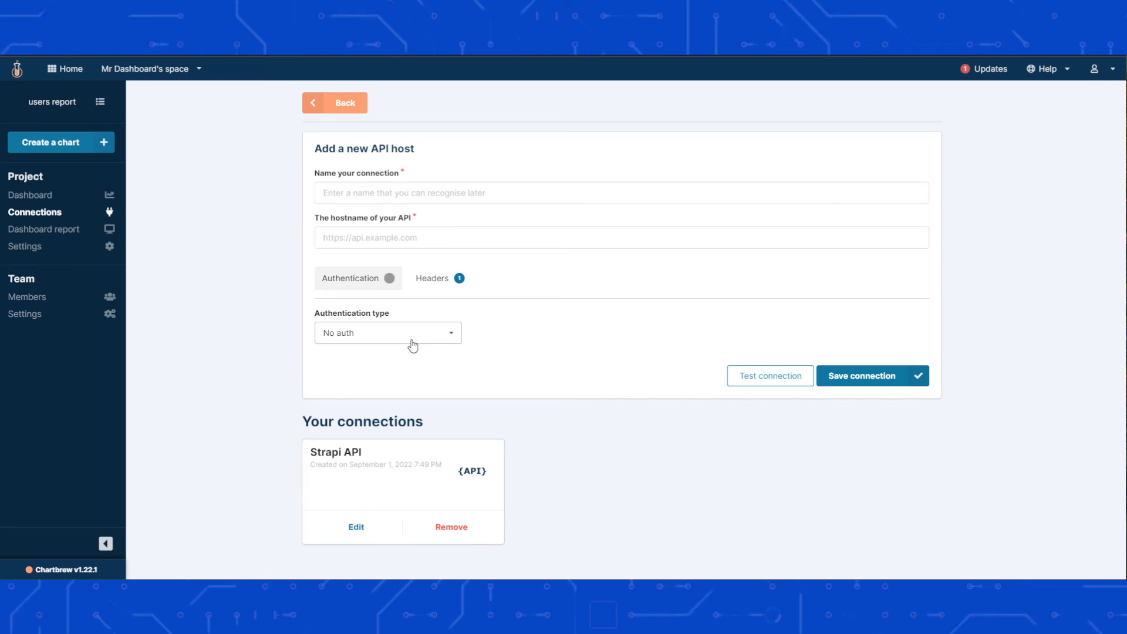
{"action": "left_click", "coordinate": [376, 398]}
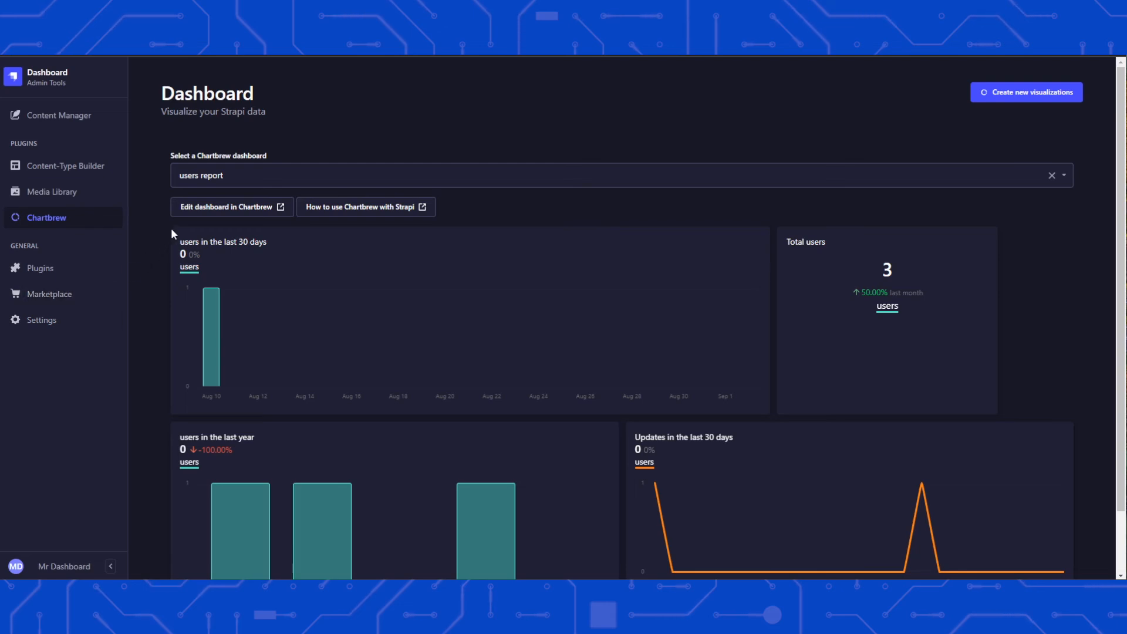
Step: Switch back to Strapi's Chartbrew plugin and display the log-data-for-systems report dashboard
{"action": "left_click", "coordinate": [230, 175]}
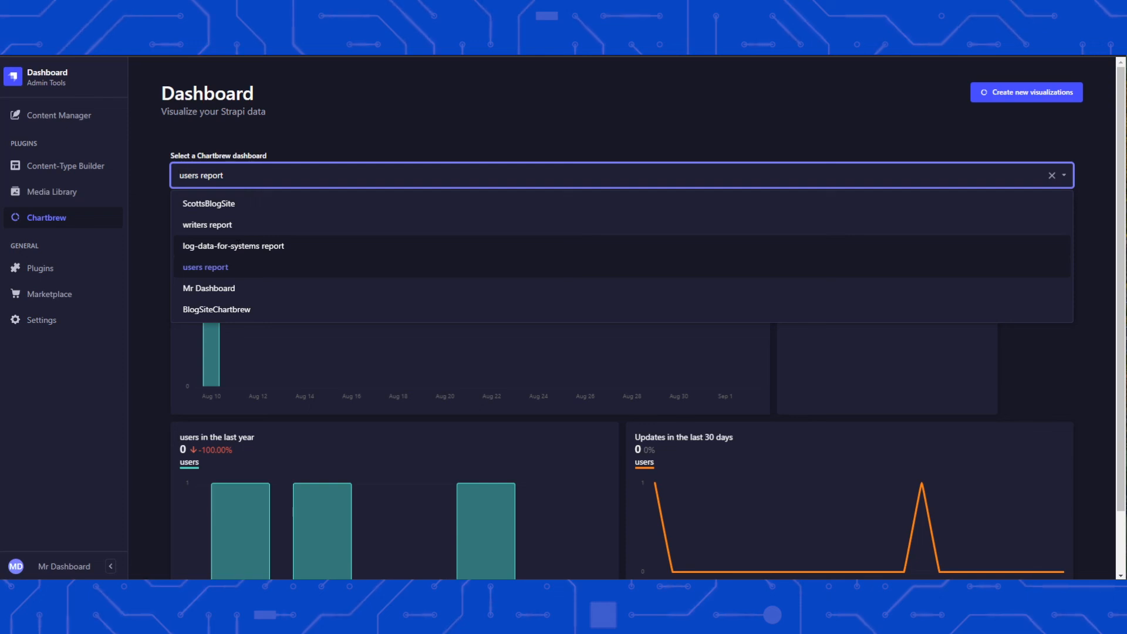
{"action": "left_click", "coordinate": [239, 246]}
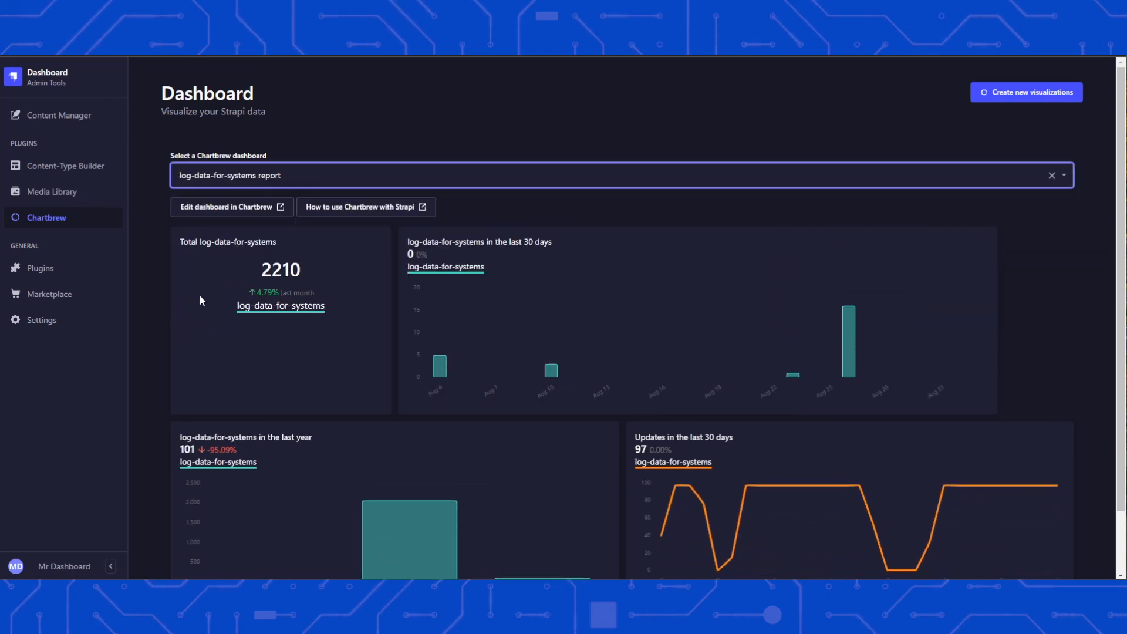